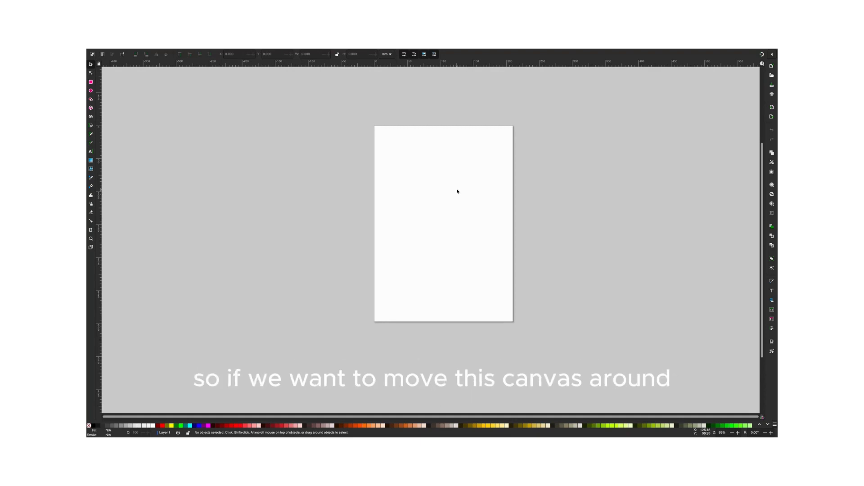
Step: Pan the view up, down and sideways around the blank page, bringing the page back near the centre
scroll(458, 192, up, 6)
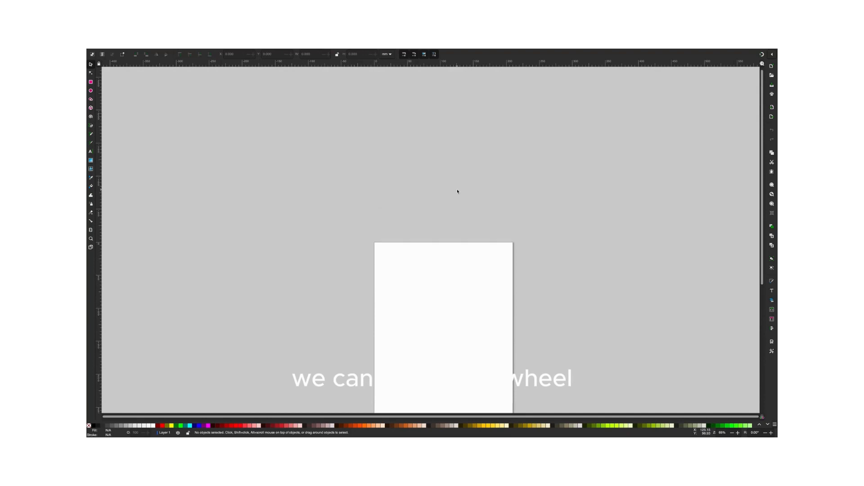
scroll(458, 191, down, 5)
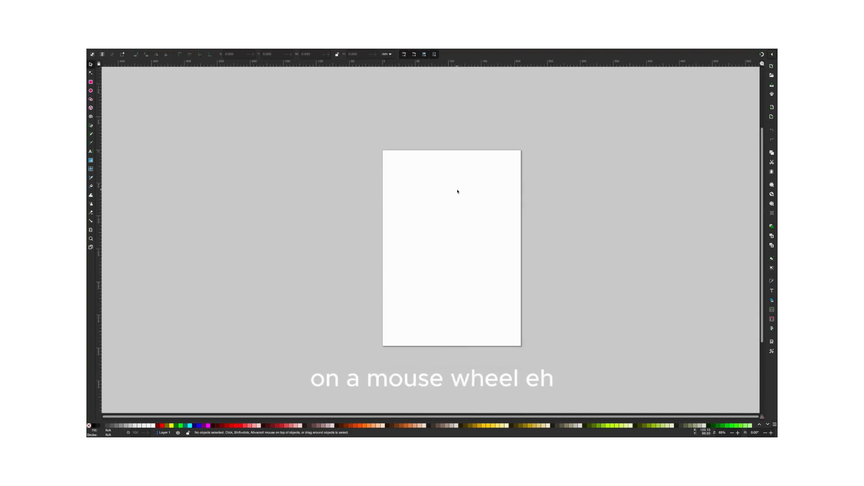
scroll(457, 191, down, 3)
scroll(457, 191, right, 2)
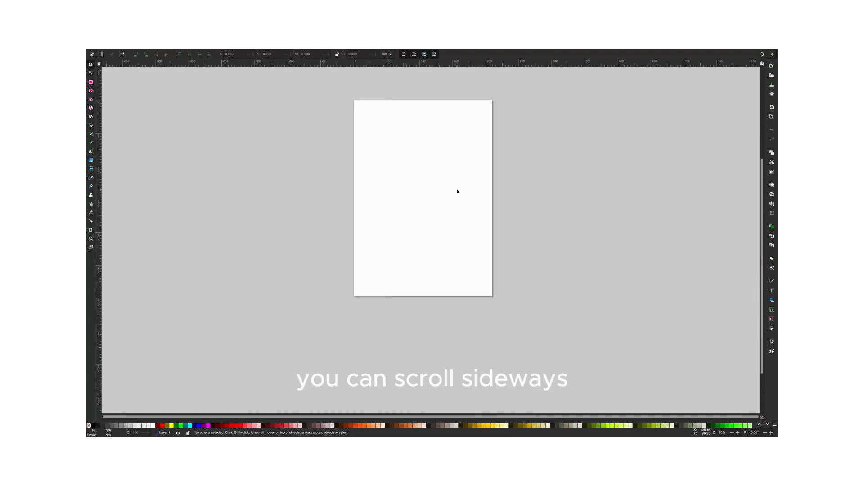
scroll(458, 191, right, 2)
scroll(457, 192, right, 5)
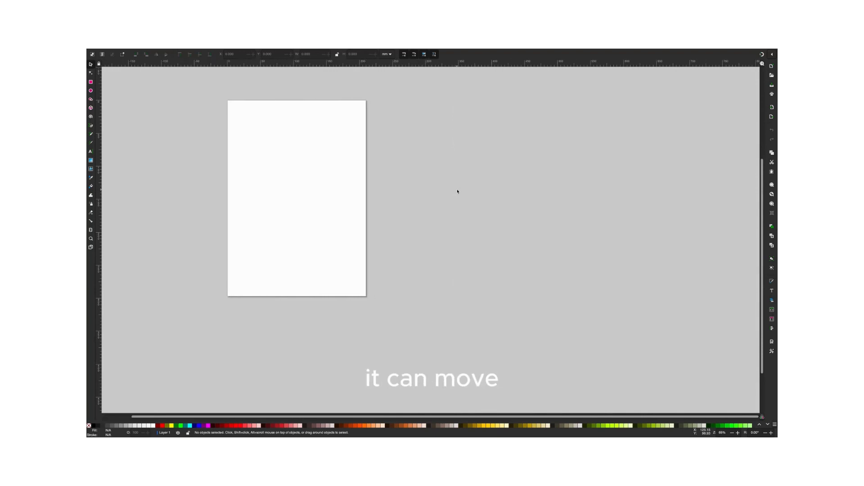
scroll(457, 191, left, 15)
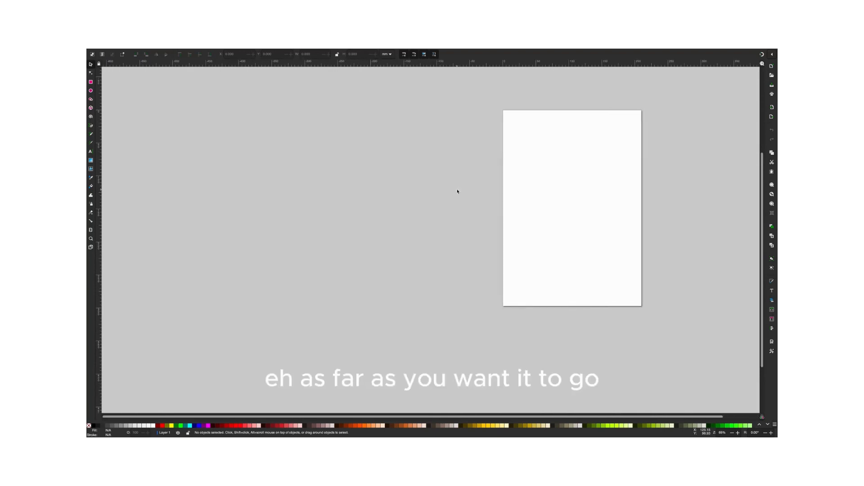
scroll(457, 192, left, 3)
scroll(457, 191, right, 6)
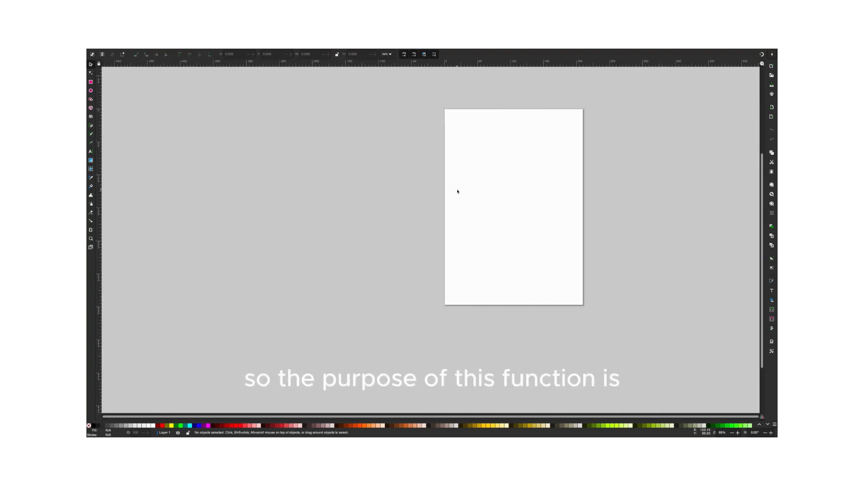
scroll(457, 191, right, 7)
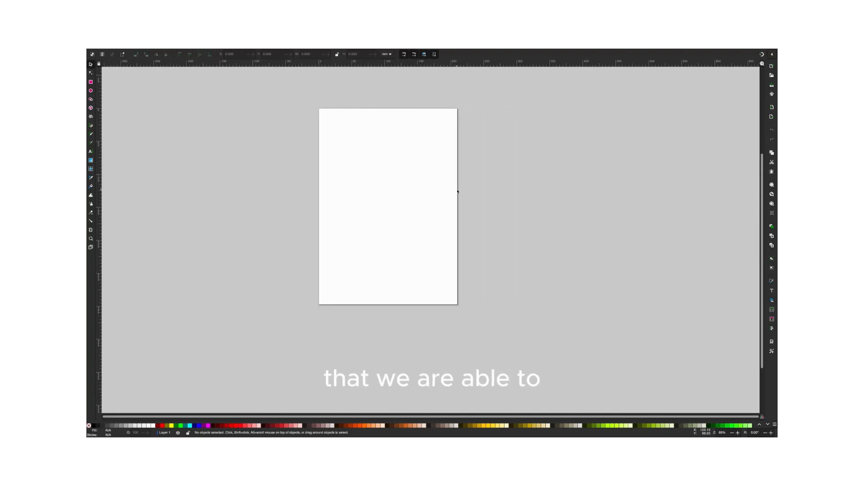
scroll(457, 191, right, 5)
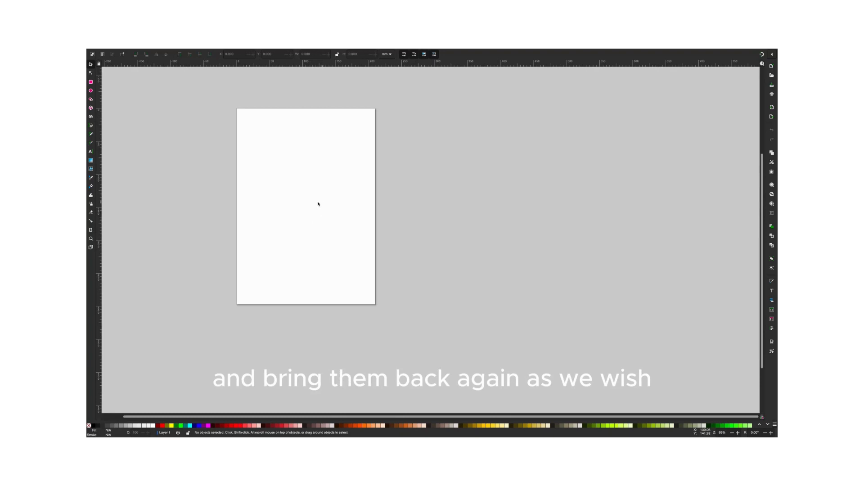
scroll(317, 204, left, 3)
scroll(316, 203, left, 3)
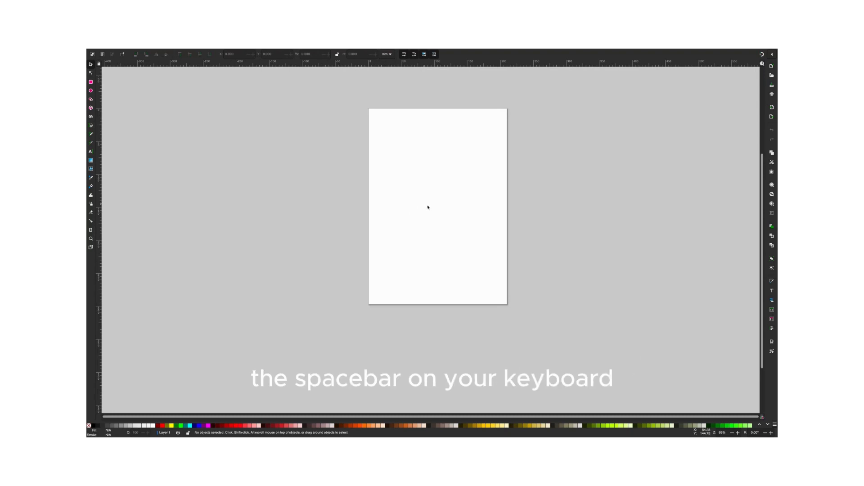
Step: Pan the canvas freehand in the page area and shift the view vertically, keeping the whole page in sight
key(space)
mouse_move(416, 210)
mouse_down()
mouse_move(397, 219)
mouse_move(405, 238)
mouse_move(441, 234)
mouse_move(451, 216)
mouse_move(426, 198)
mouse_move(337, 199)
mouse_move(308, 204)
mouse_move(280, 248)
mouse_move(312, 257)
mouse_move(343, 245)
mouse_move(382, 251)
mouse_move(426, 219)
mouse_up()
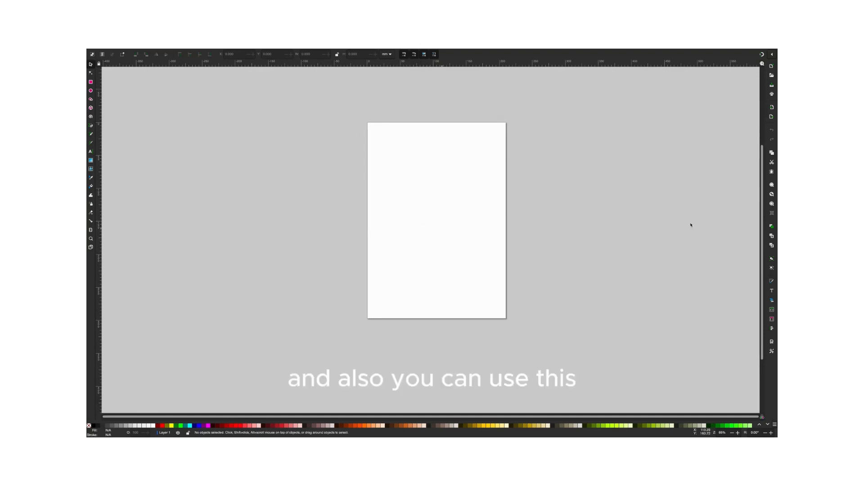
drag(761, 209, 767, 166)
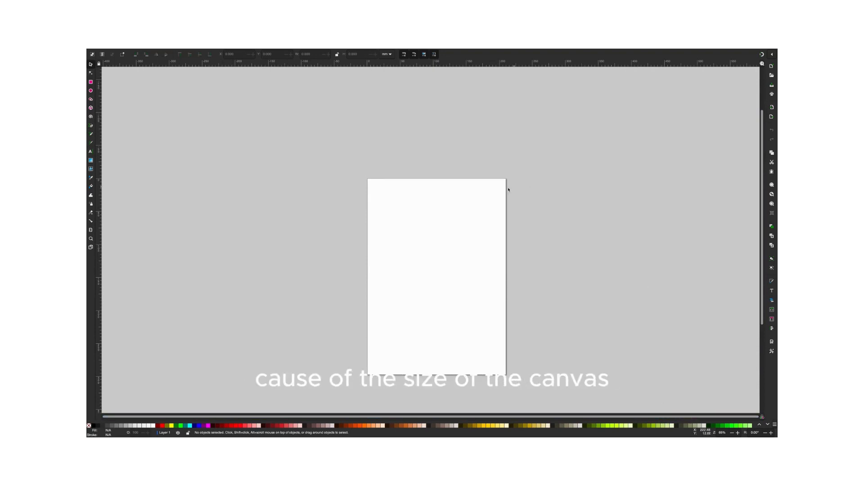
scroll(506, 186, down, 1)
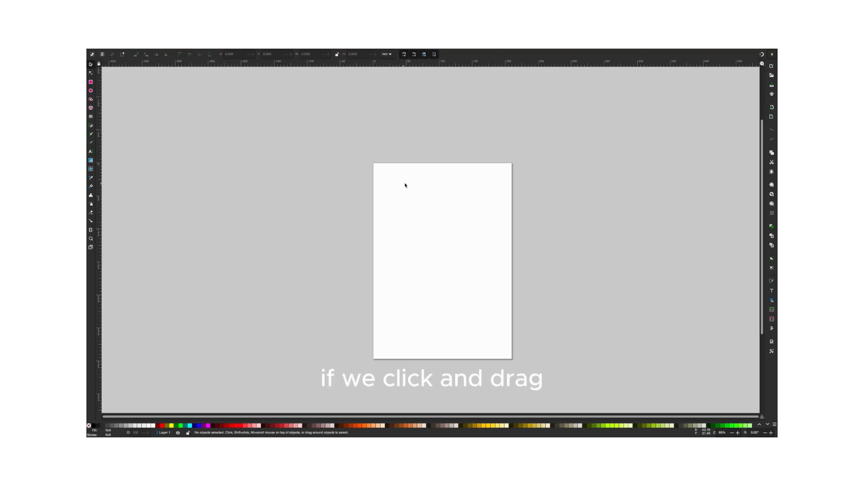
Step: Sweep several rubber-band selections across the blank page and clear the selection
drag(362, 177, 449, 235)
drag(392, 182, 486, 252)
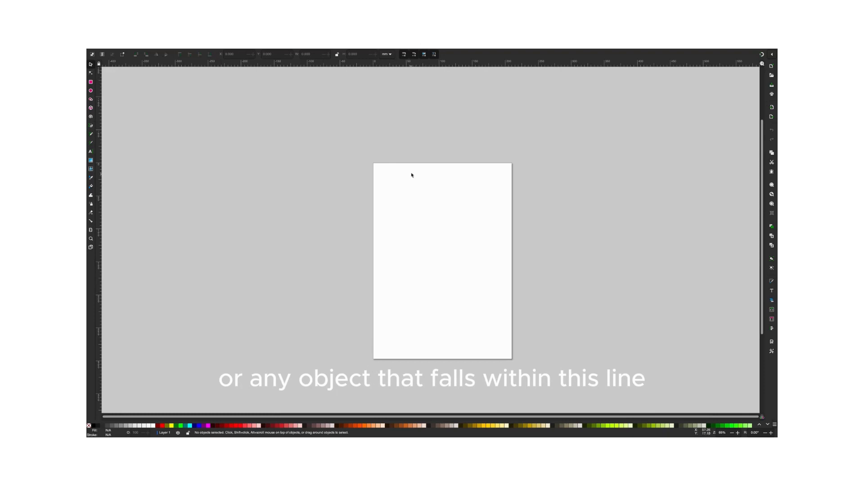
drag(410, 175, 464, 214)
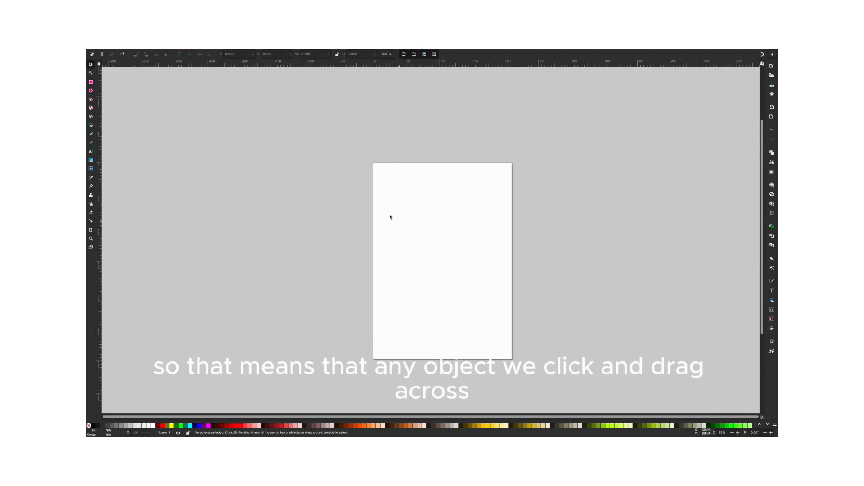
drag(389, 215, 482, 265)
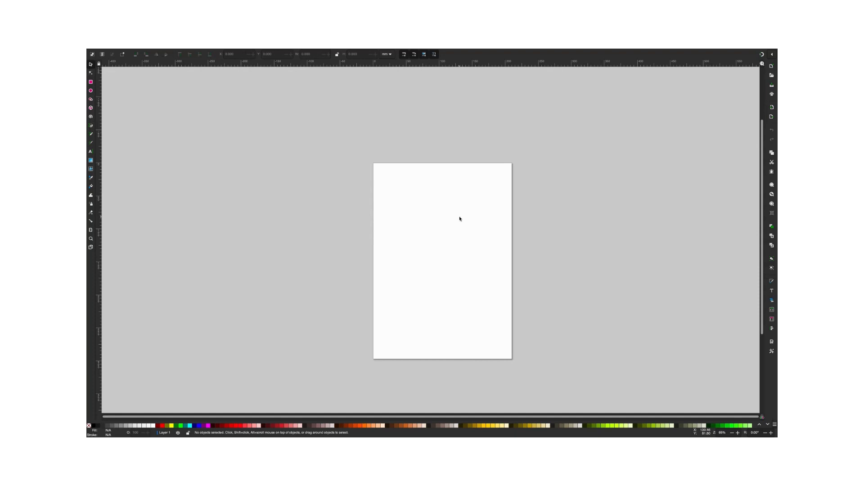
click(543, 204)
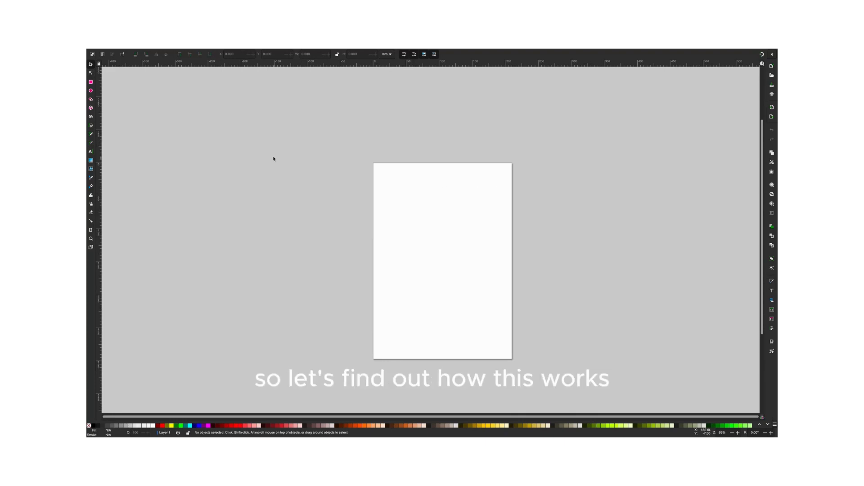
Step: Draw a green rectangle about 73 mm wide and 58 mm high in the upper part of the page
click(91, 83)
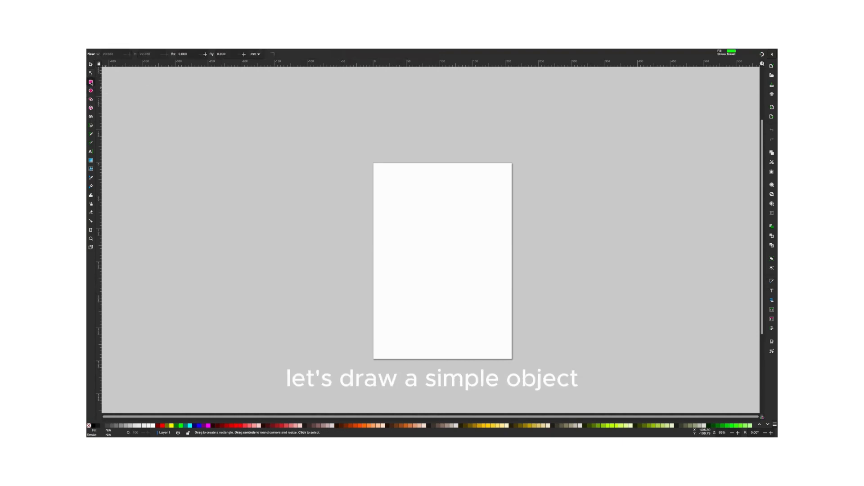
drag(401, 187, 449, 225)
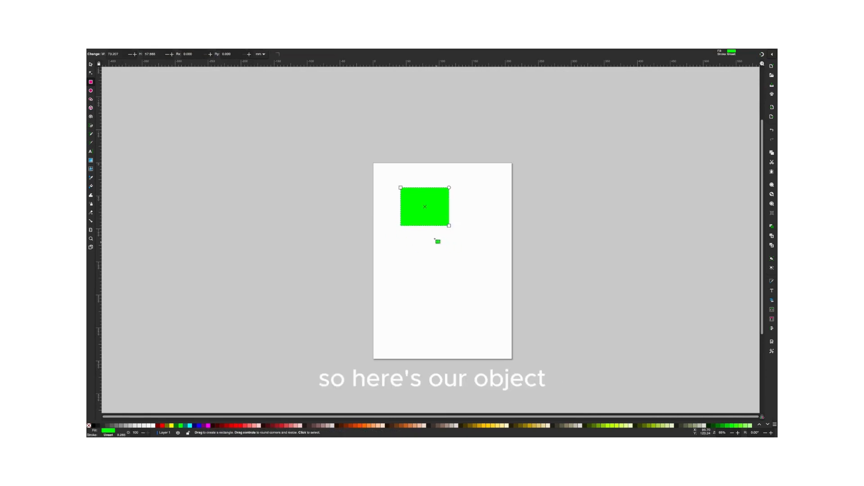
Step: Resize the green rectangle freehand with the Selector tool to about 133 mm wide and 130 mm high
click(91, 65)
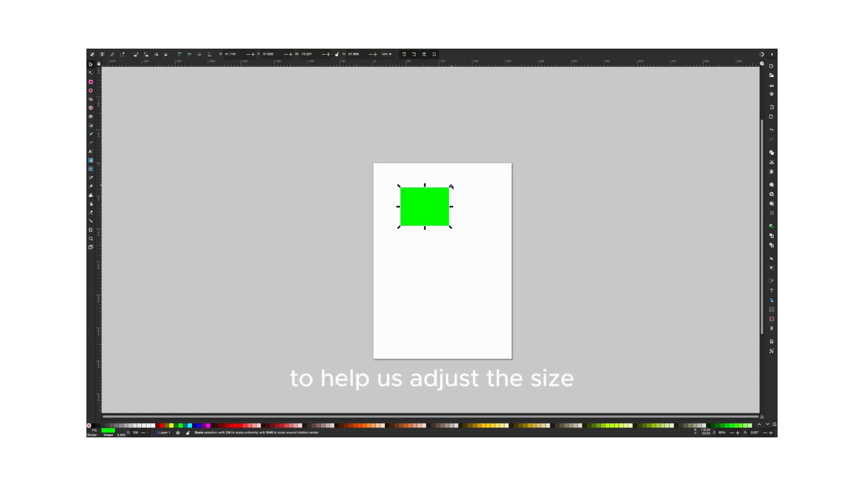
mouse_move(451, 186)
mouse_down()
mouse_move(436, 191)
mouse_move(444, 180)
mouse_up()
drag(461, 181, 489, 212)
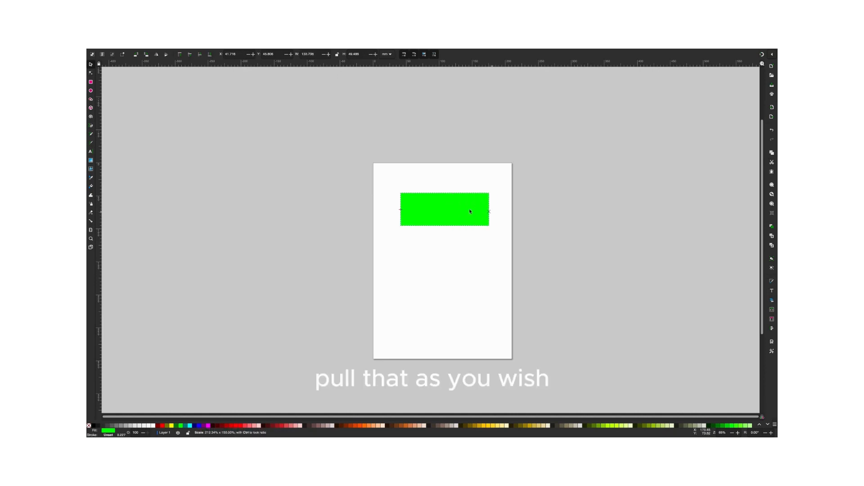
mouse_move(444, 190)
mouse_down()
mouse_move(446, 169)
mouse_move(445, 189)
mouse_move(446, 178)
mouse_up()
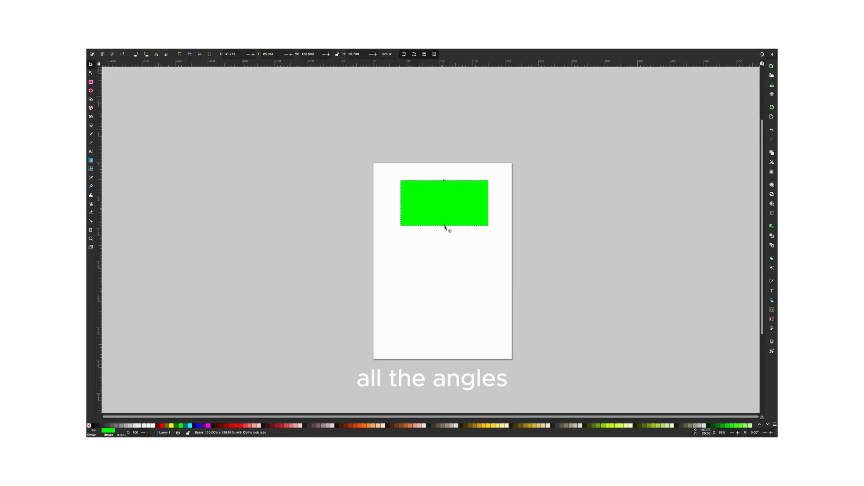
drag(444, 229, 444, 270)
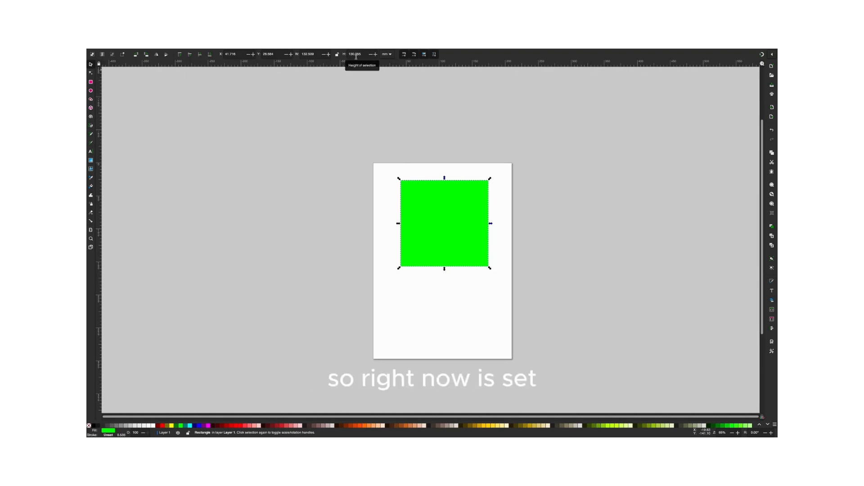
Step: Choose mm as the measurement unit and shrink the rectangle from its upper-right corner to about 121 by 108 mm
click(390, 54)
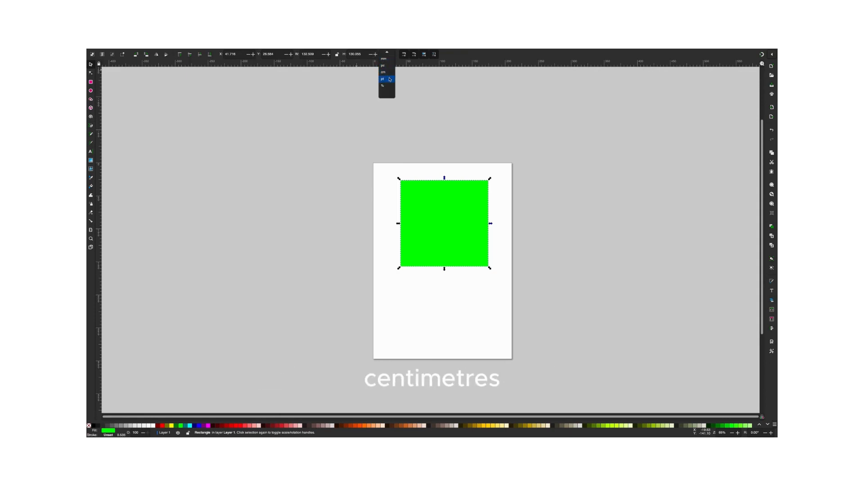
click(387, 59)
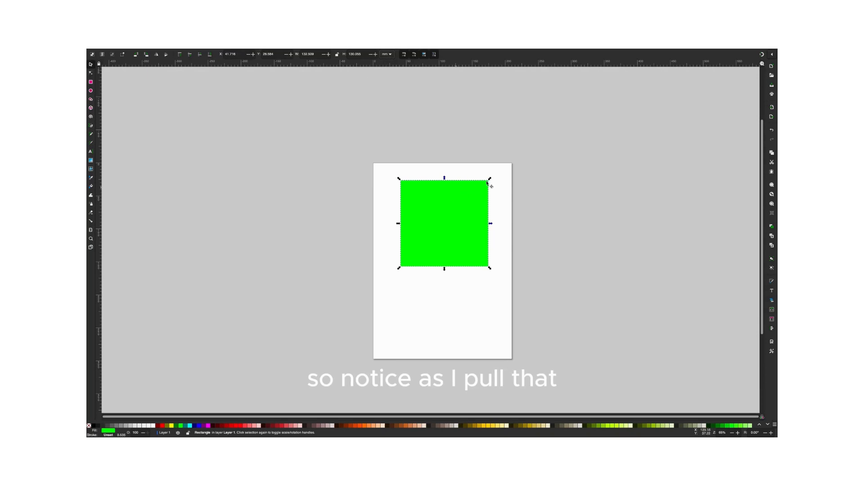
drag(491, 180, 480, 195)
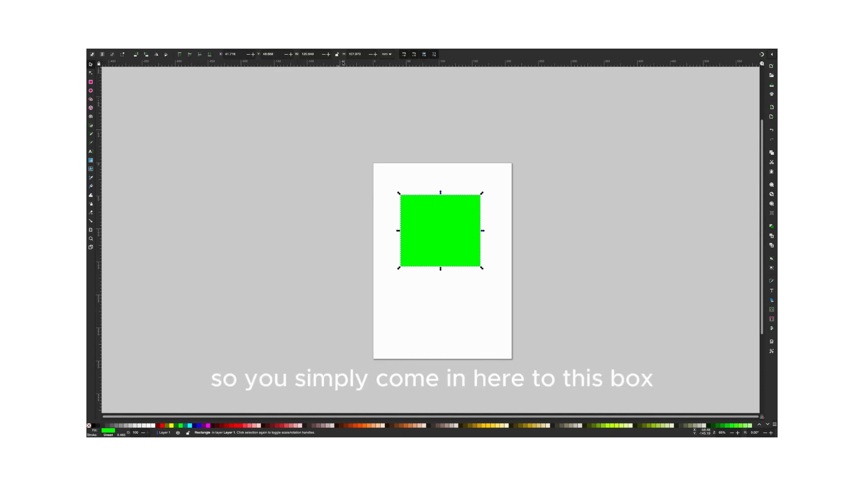
Step: Set the rectangle's height and width to 170 mm each and move it to about X 18.4, Y 44.7 mm
drag(361, 54, 349, 54)
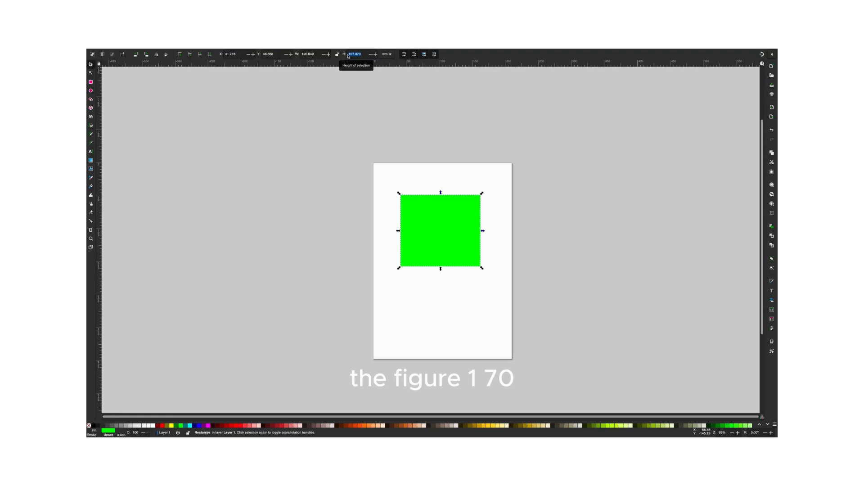
text(1)
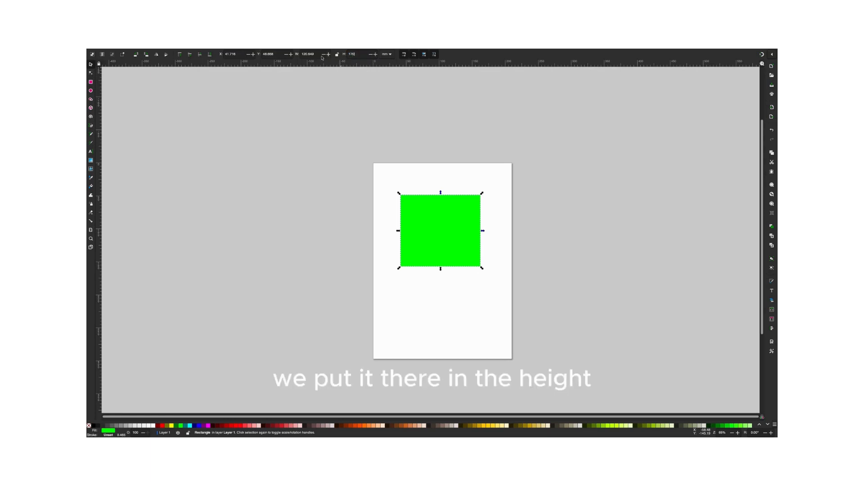
drag(317, 53, 302, 53)
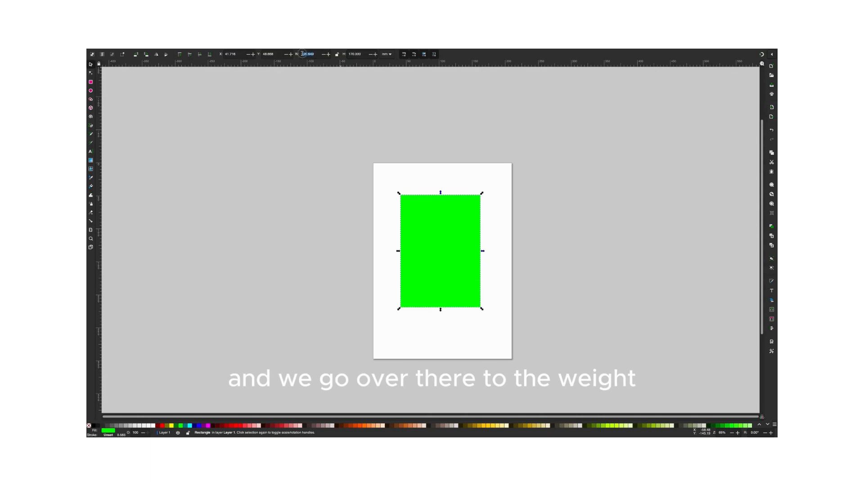
text(17)
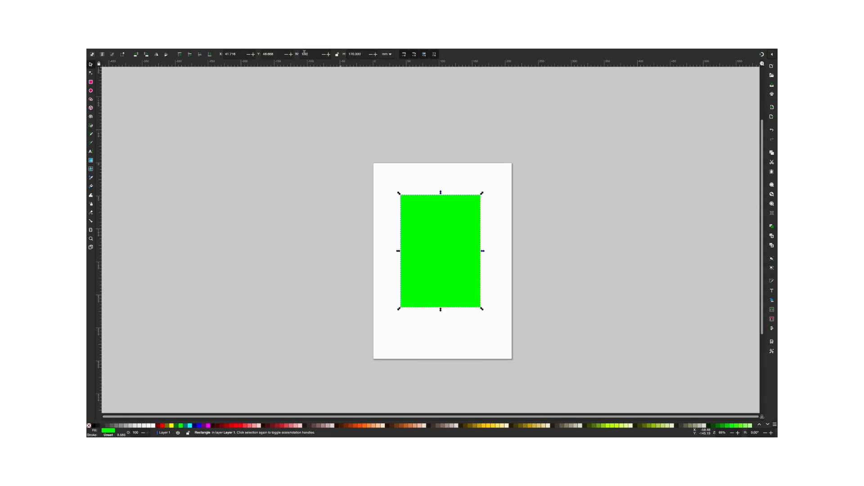
text(0)
key(Return)
drag(469, 240, 457, 237)
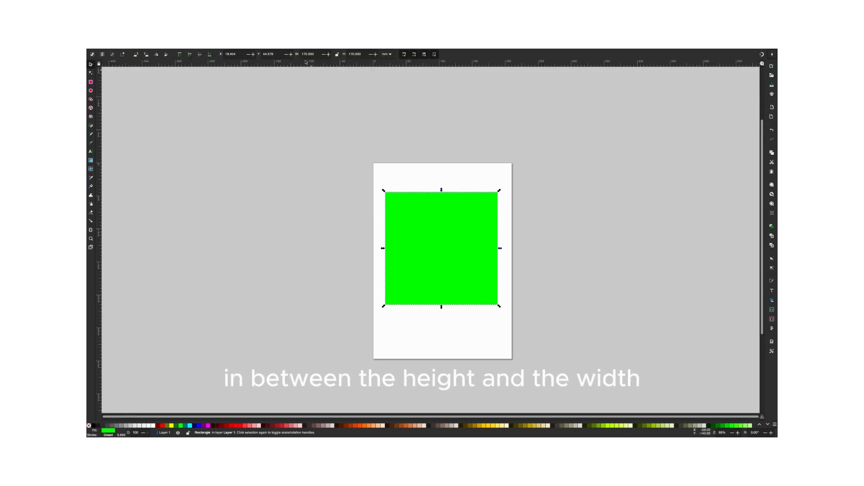
Step: Lock the width-to-height ratio and scale the green square down proportionally to about 116 mm per side
click(336, 54)
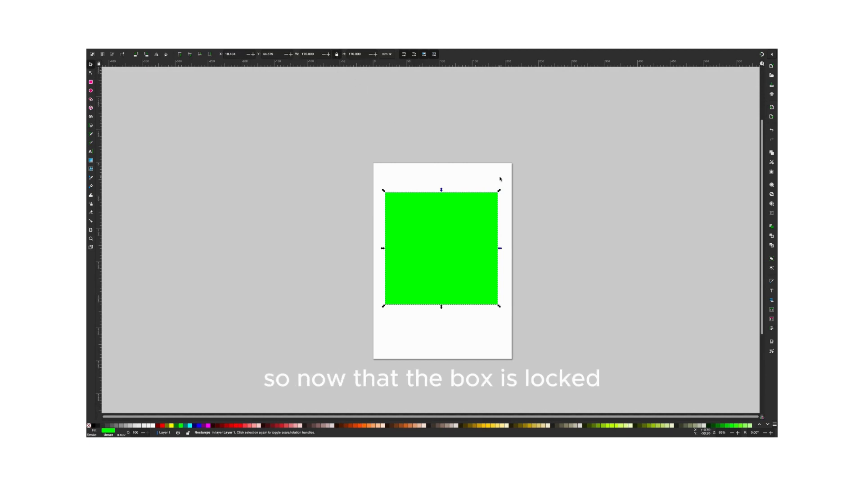
drag(500, 191, 471, 224)
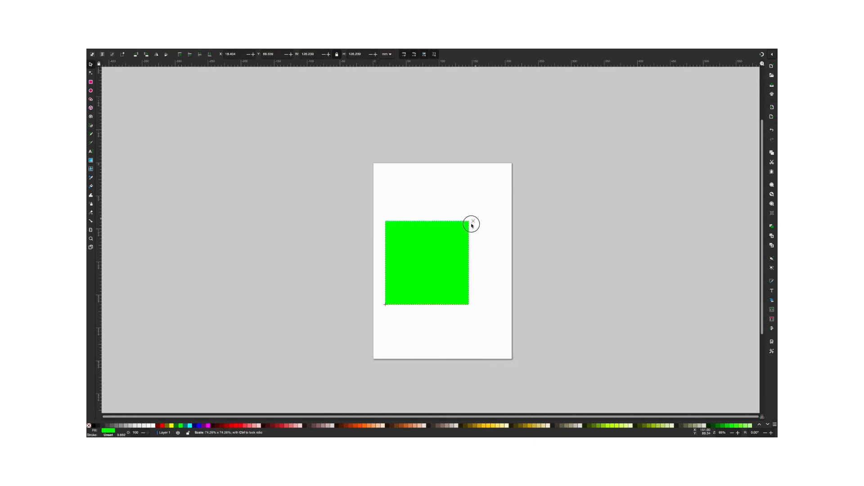
drag(471, 224, 463, 231)
Step: Move the green square near the middle of the page, deselect it and select it again
drag(438, 235, 443, 232)
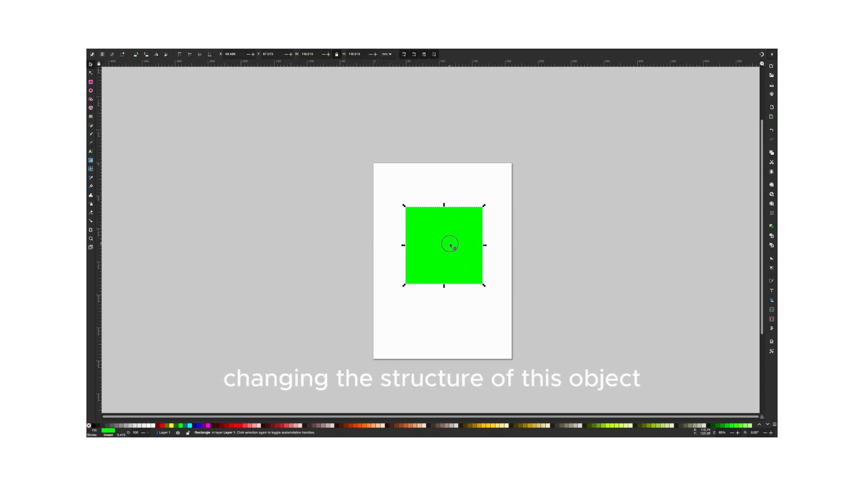
click(450, 245)
click(448, 231)
click(527, 243)
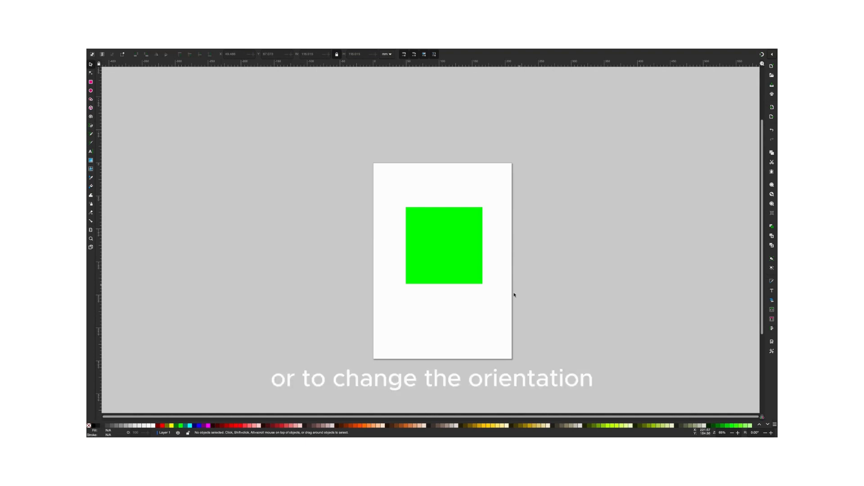
click(451, 227)
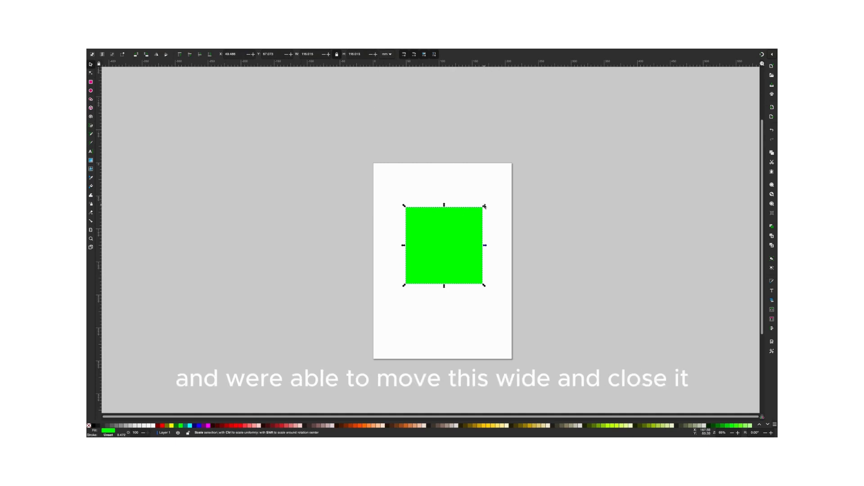
Step: Scale the green square down to about 108 mm per side, deselect and reselect it, and enlarge it to about 116 mm
mouse_move(484, 205)
mouse_down()
mouse_move(506, 196)
mouse_move(471, 222)
mouse_move(495, 199)
mouse_move(485, 213)
mouse_up()
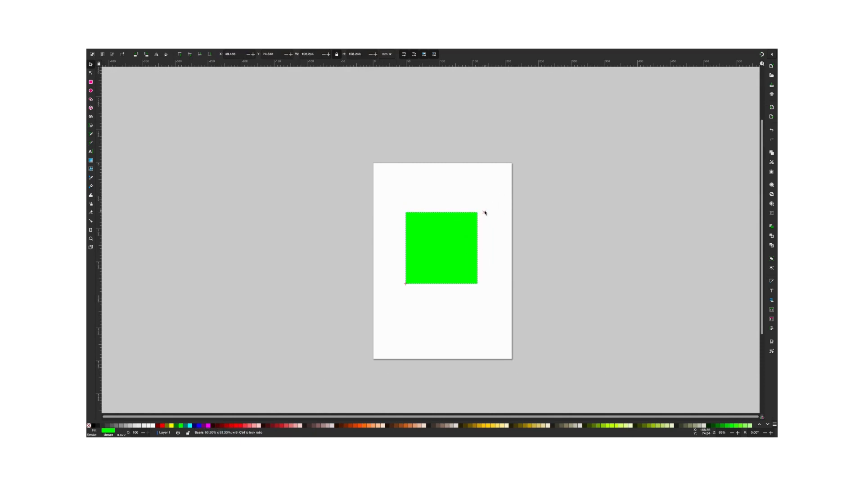
click(498, 226)
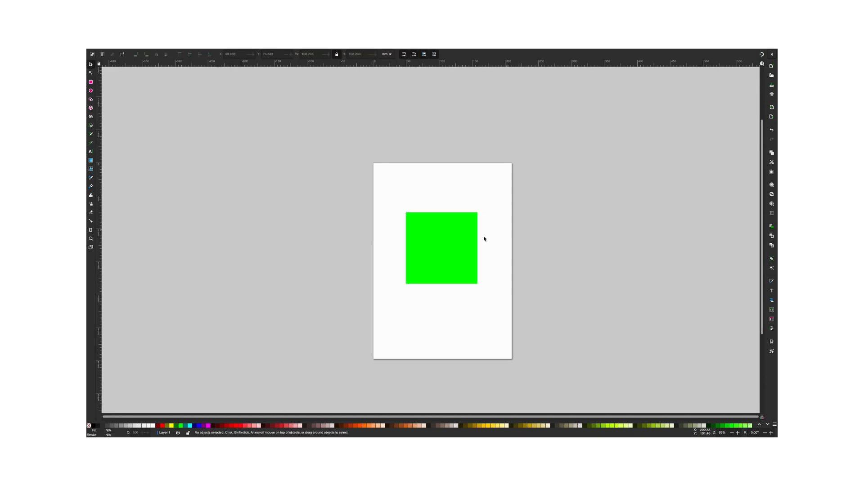
click(449, 230)
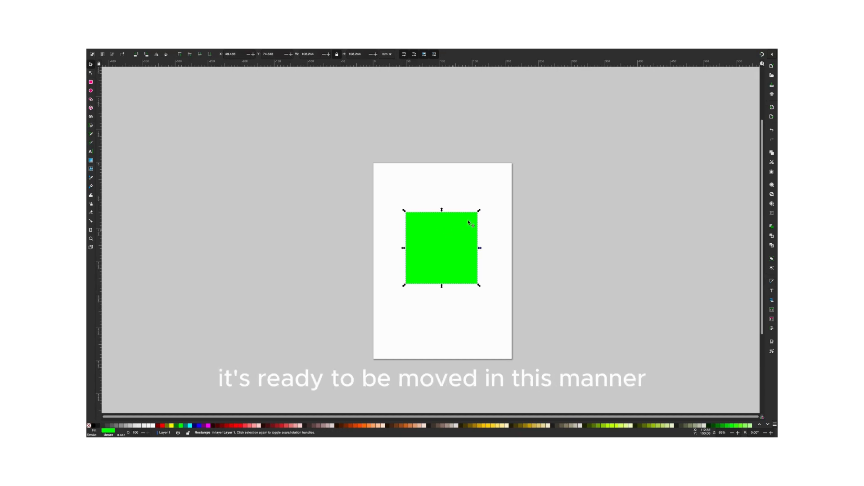
mouse_move(479, 211)
mouse_down()
mouse_move(495, 204)
mouse_move(486, 209)
mouse_up()
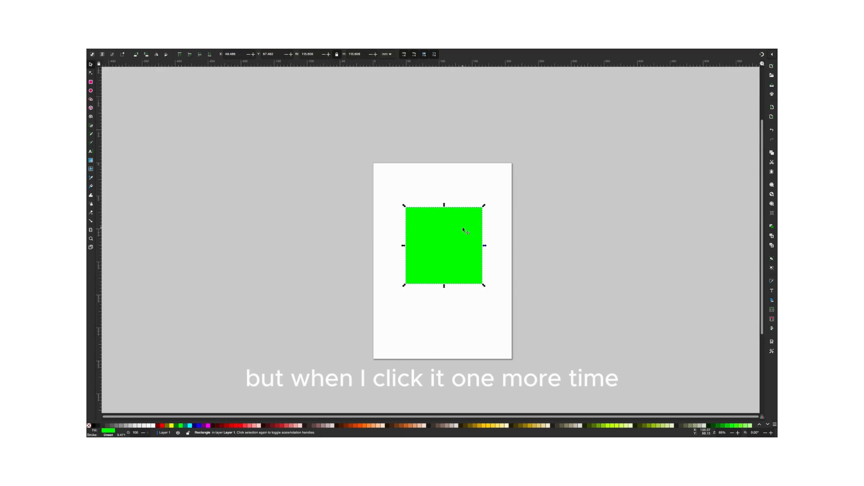
Step: Show the green square's rotate and skew handles, try skewing it and rotating it into a diamond, and undo both transformations
click(464, 230)
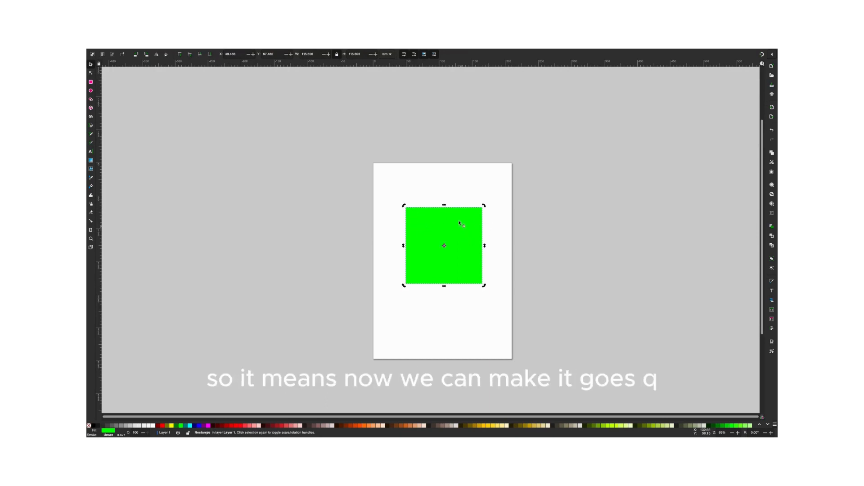
mouse_move(445, 206)
mouse_down()
mouse_move(472, 208)
mouse_move(417, 208)
mouse_move(436, 212)
mouse_up()
key(ctrl+z)
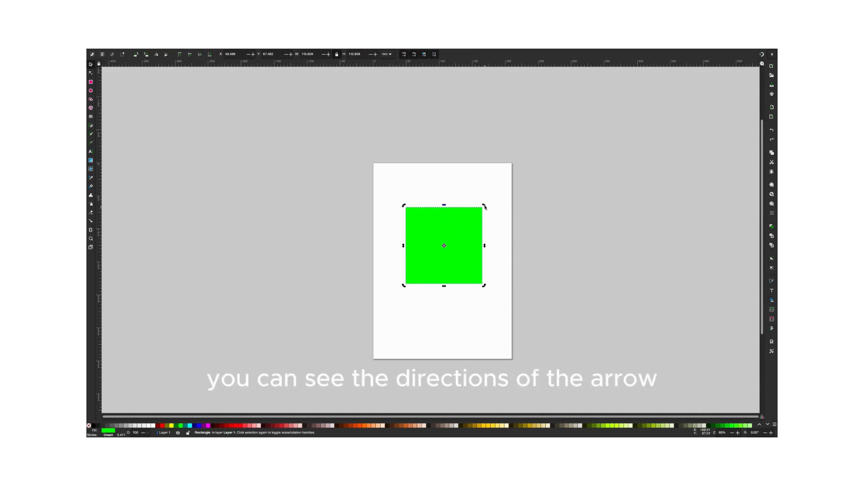
drag(484, 206, 447, 294)
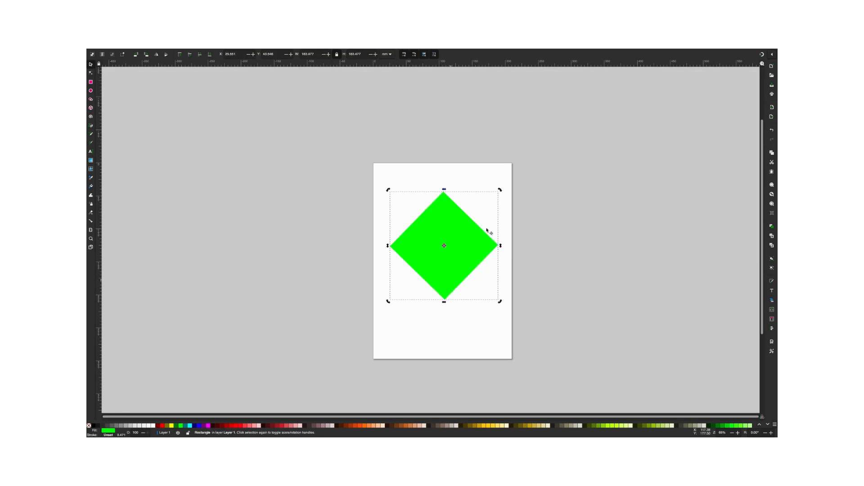
key(ctrl+z)
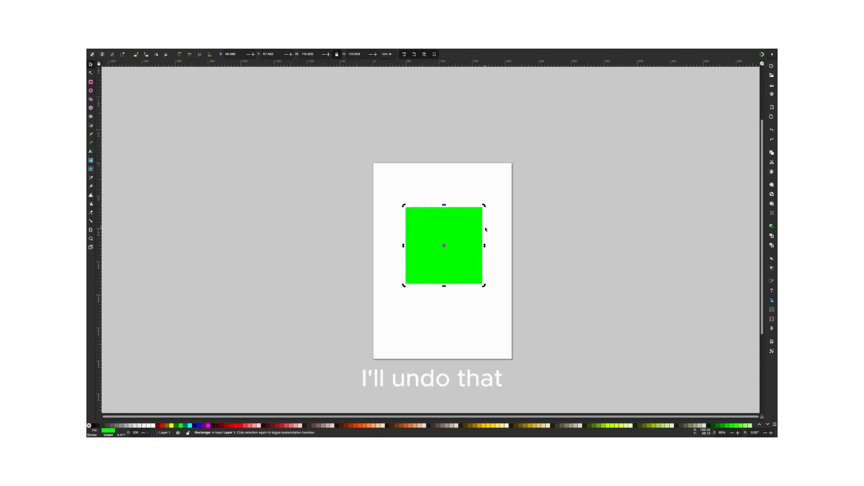
Step: Try moving the rotation centre to the green square's lower-left corner and rotating the square clockwise around it, and undo both changes
click(445, 246)
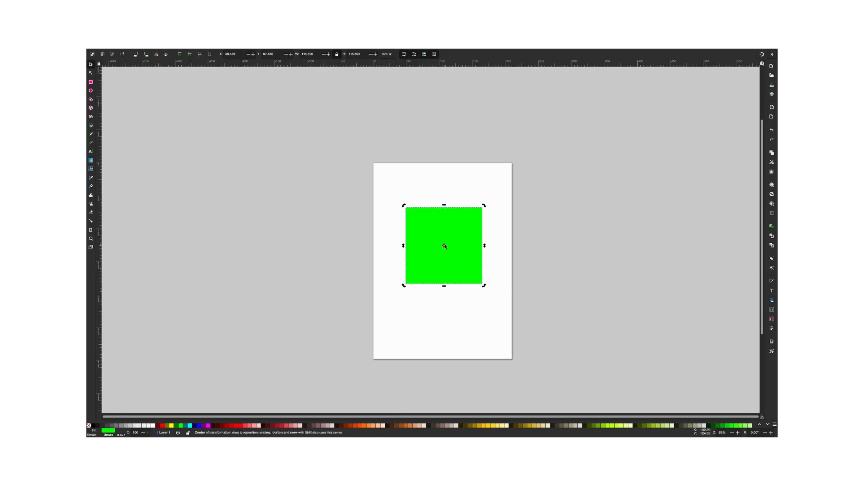
click(502, 259)
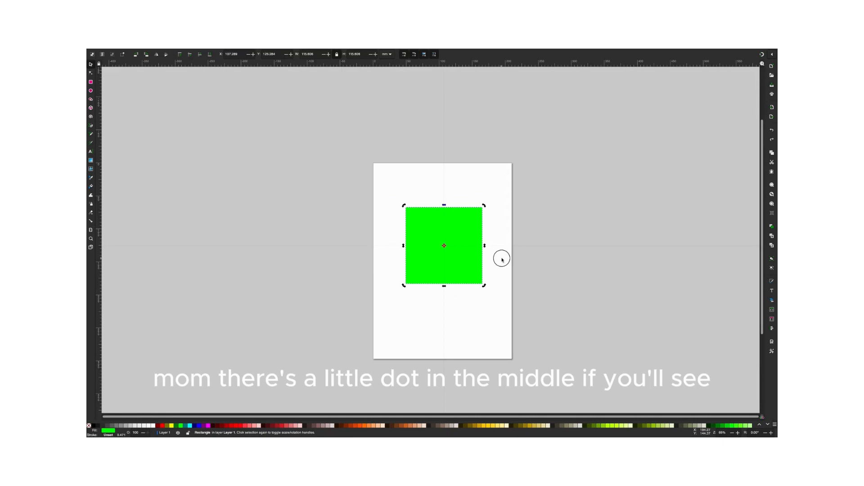
click(453, 252)
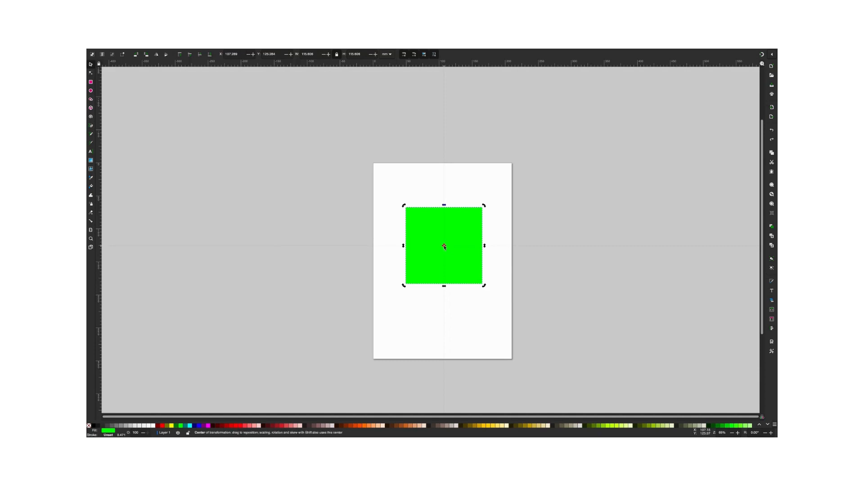
drag(443, 246, 407, 284)
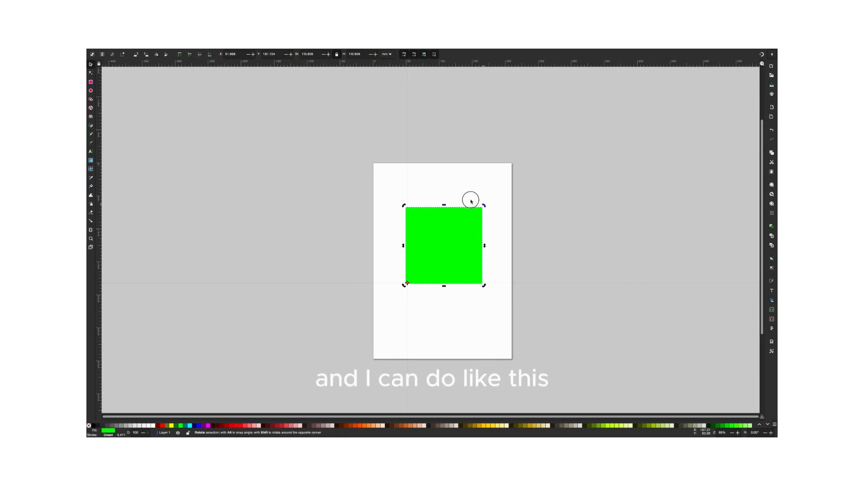
drag(483, 205, 469, 256)
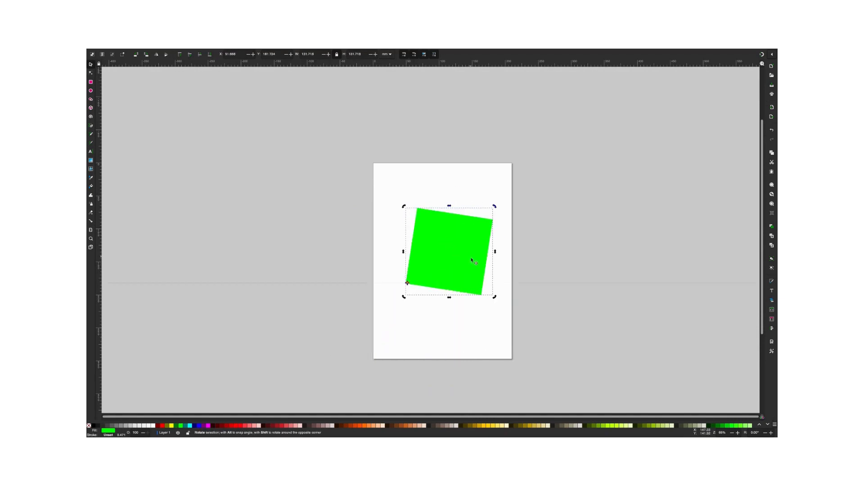
key(ctrl+z)
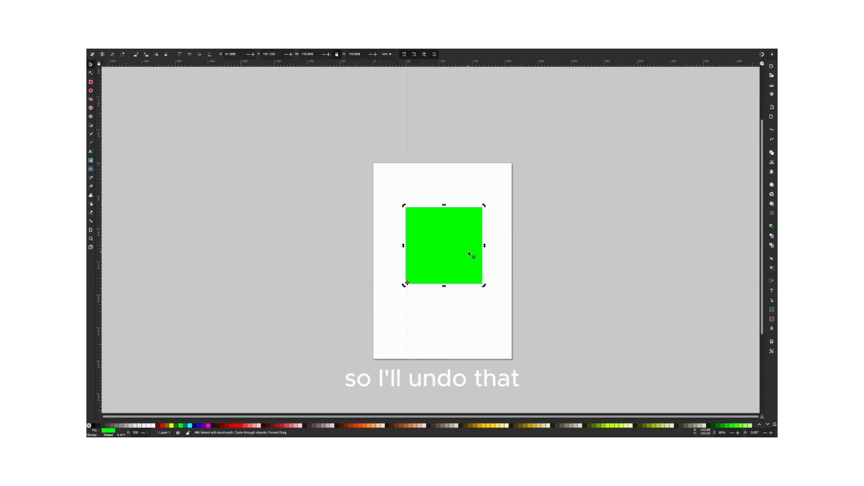
key(ctrl+z)
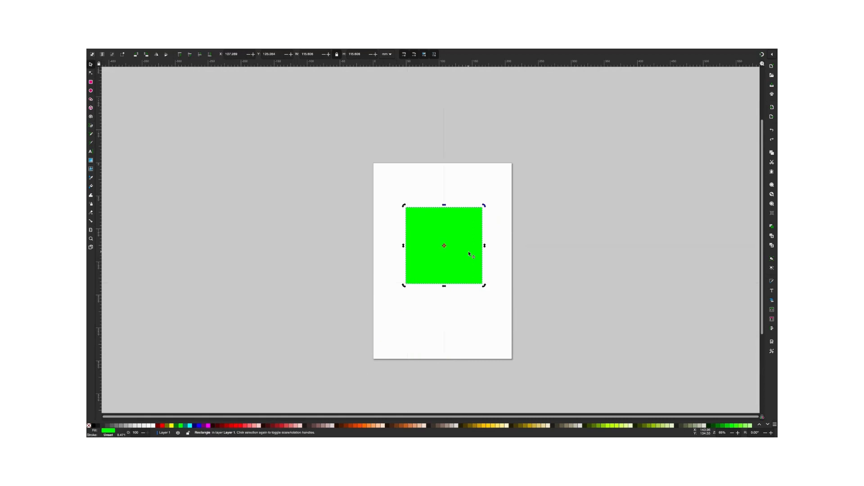
Step: Duplicate the green square and move the copy down over the original's lower part, to about X 120.8, Y 197.3 mm
click(461, 228)
right_click(459, 229)
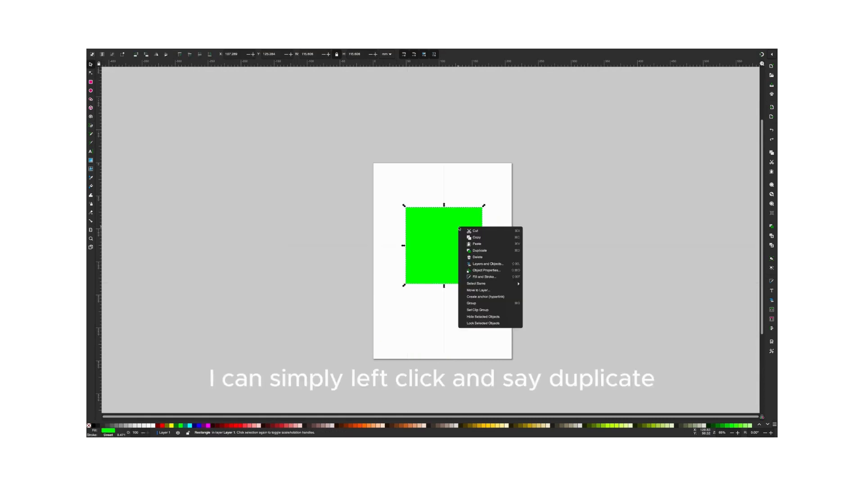
click(479, 251)
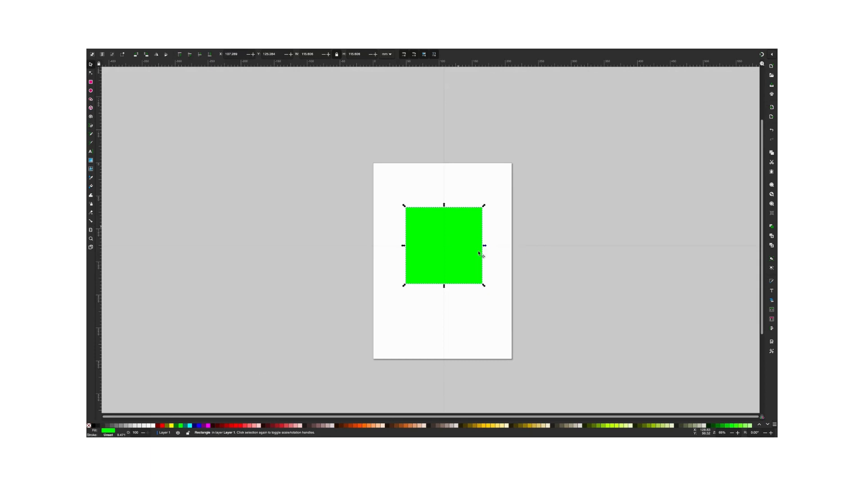
drag(449, 252, 475, 227)
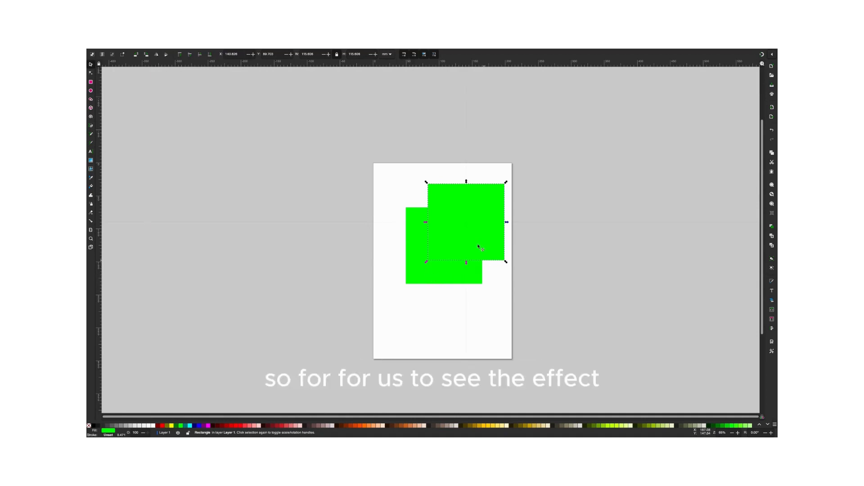
drag(475, 253, 462, 322)
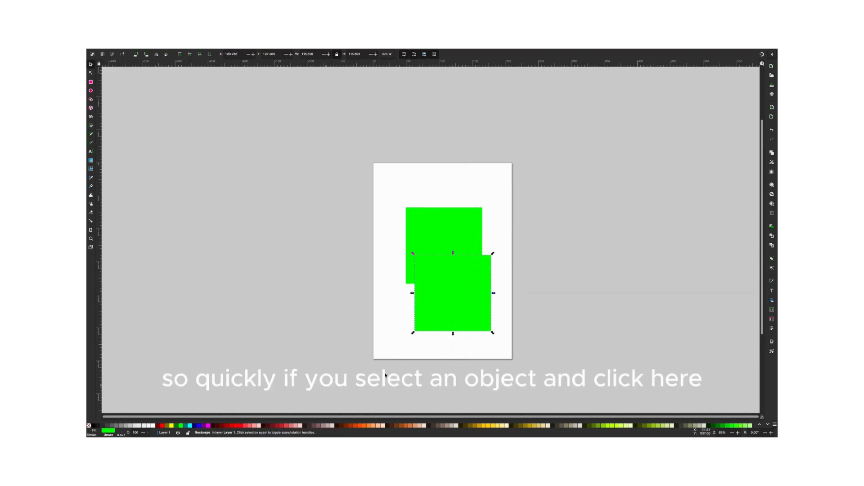
Step: Try several palette fill colours on the copied square, including red and light orange, and finish with a dark golden yellow
click(236, 425)
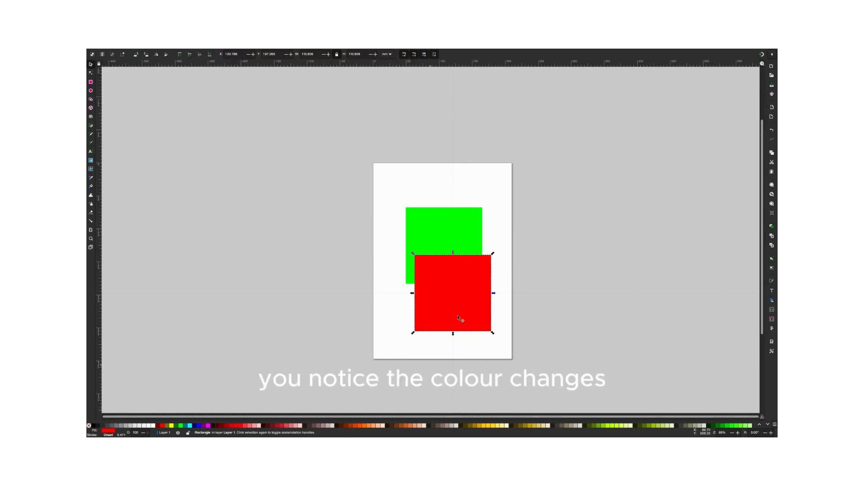
click(280, 425)
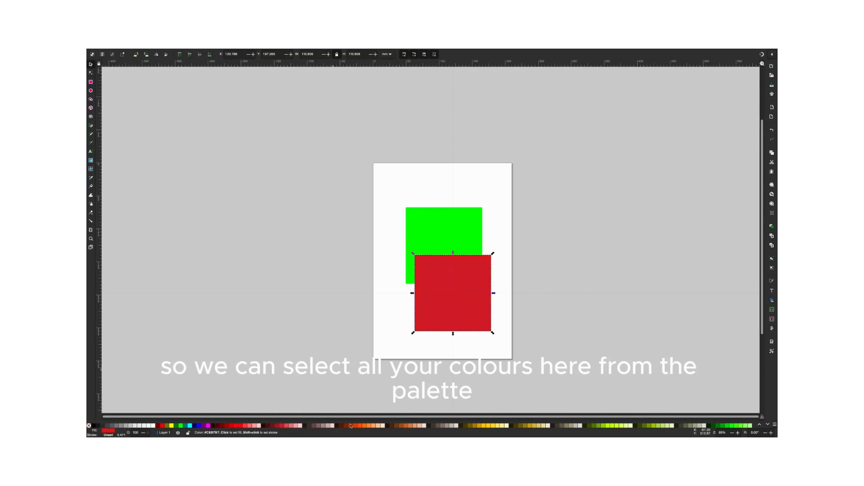
click(350, 425)
click(419, 426)
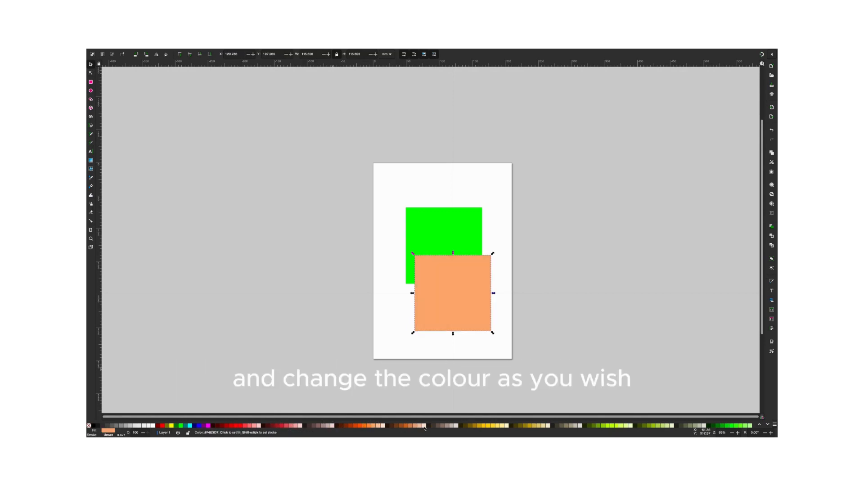
click(424, 425)
click(480, 426)
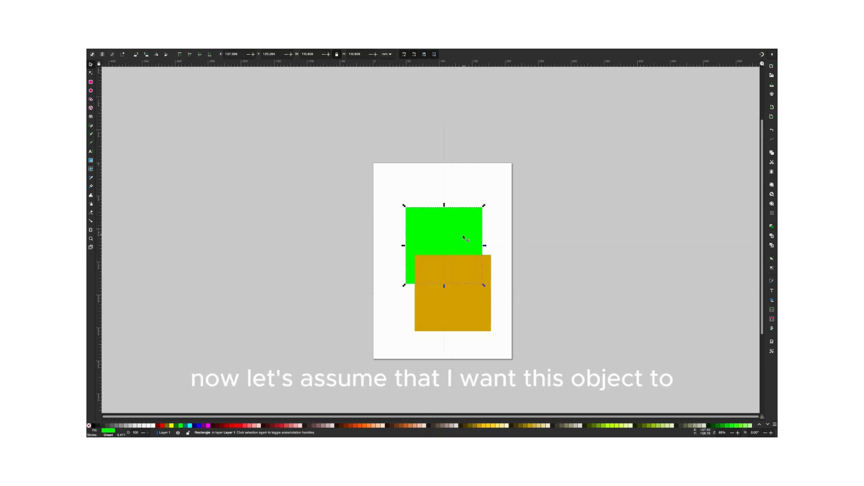
Step: Move the green square slightly up the page and set its X and Y coordinates to 100 mm
drag(465, 237, 463, 219)
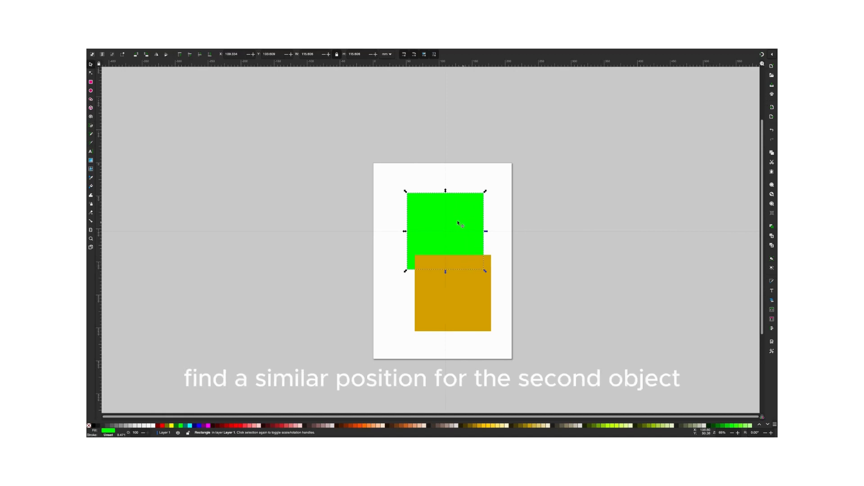
triple_click(240, 54)
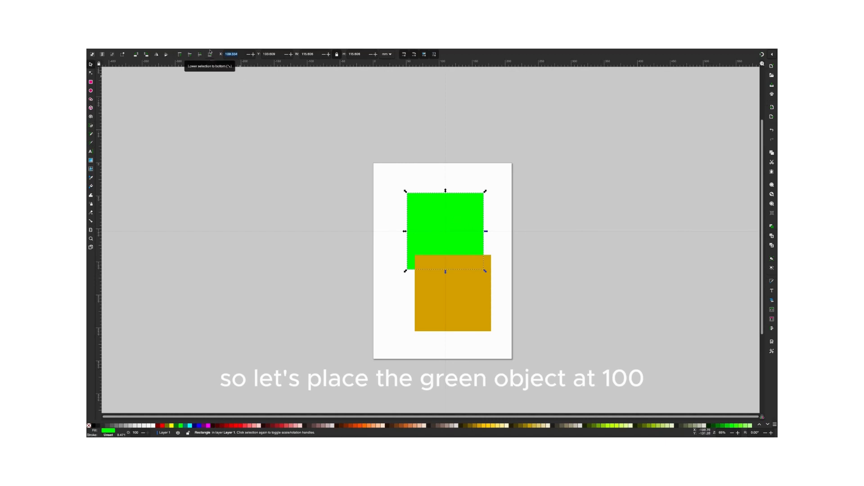
text(100)
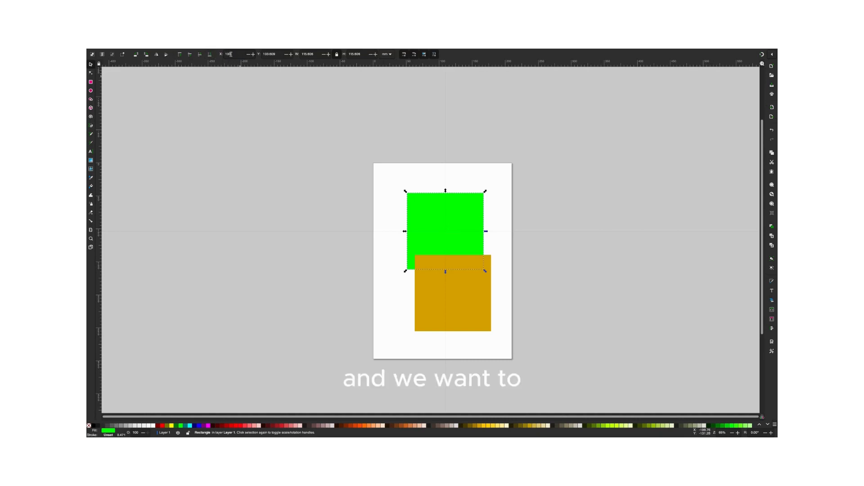
click(276, 54)
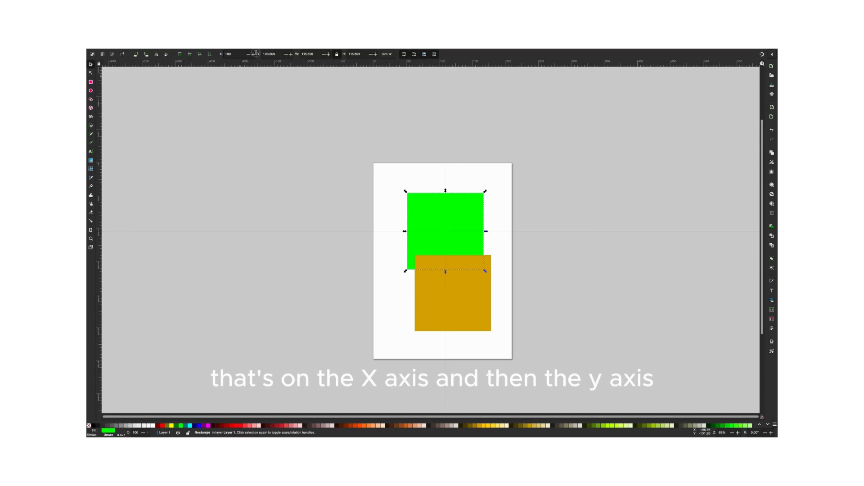
double_click(263, 55)
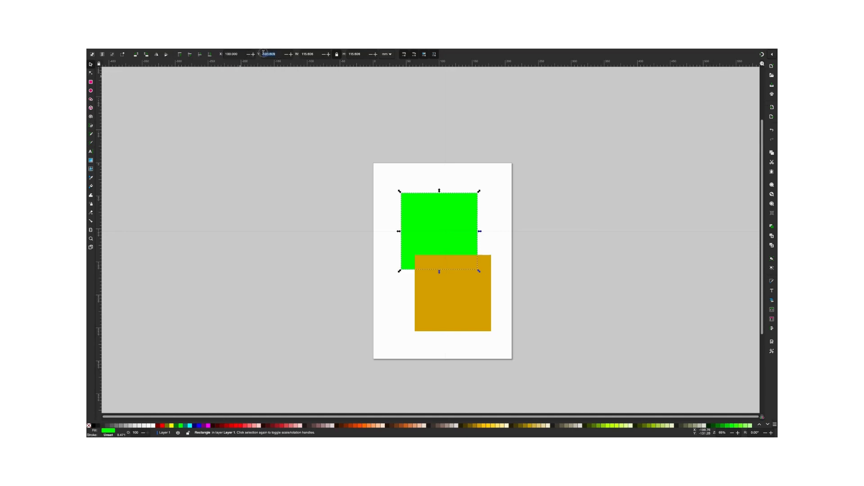
key(BackSpace)
key(Return)
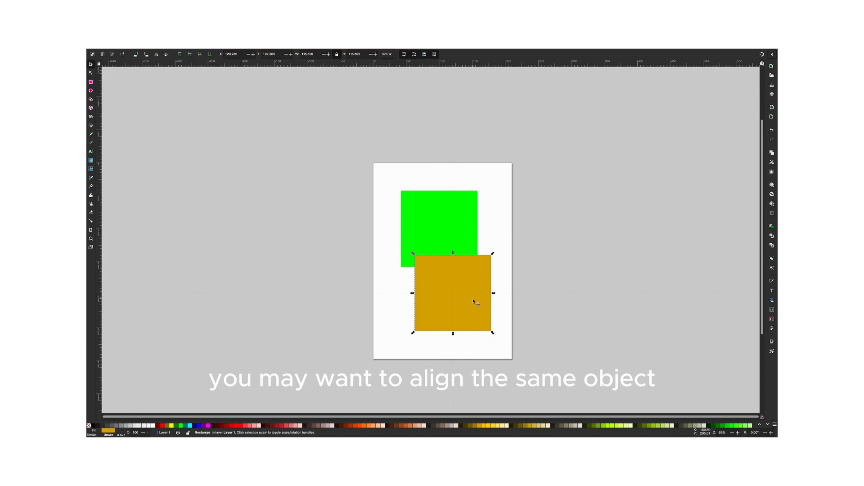
Step: Nudge the golden square up and to the right, try scaling it down to about 104 mm, and undo the scaling
mouse_move(474, 301)
mouse_down()
mouse_move(482, 261)
mouse_move(465, 239)
mouse_move(481, 311)
mouse_up()
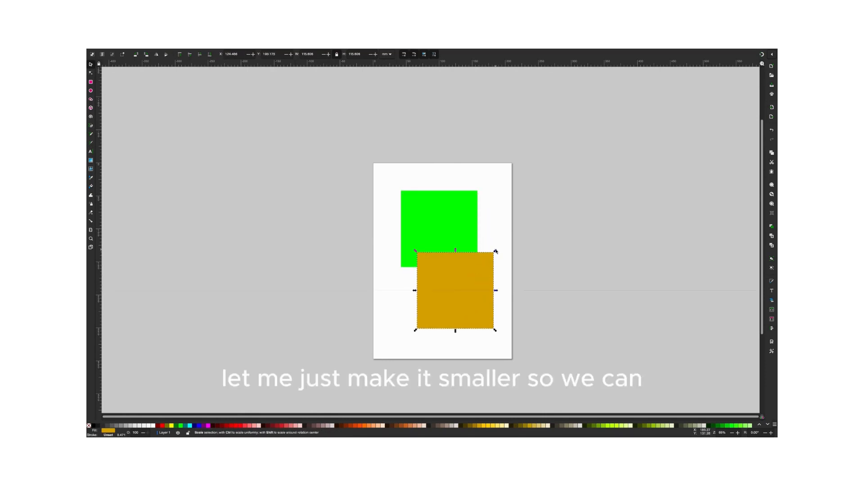
drag(496, 251, 482, 282)
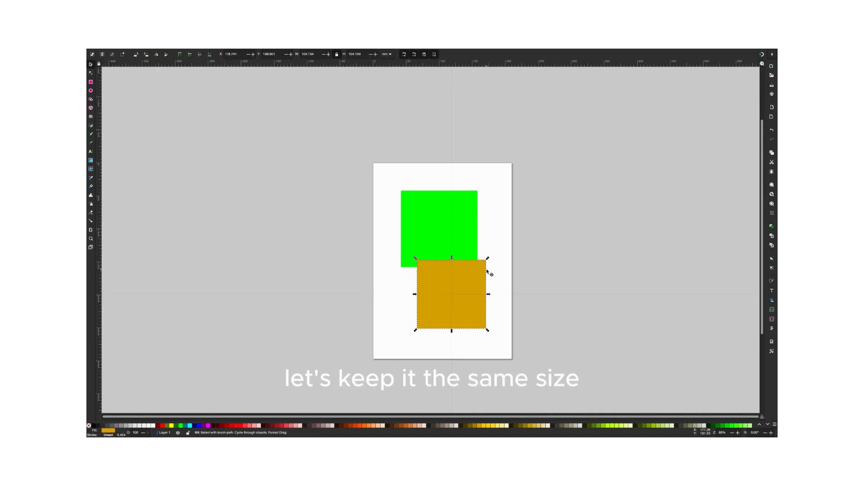
key(ctrl+z)
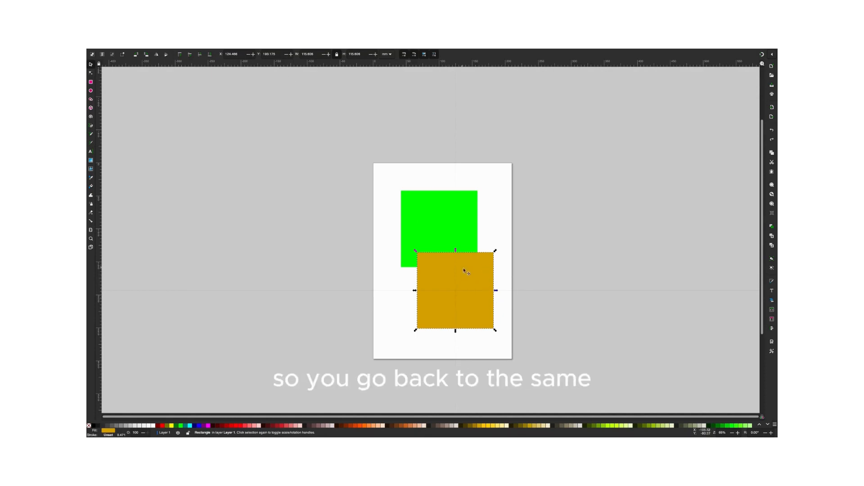
Step: Set the golden square's X and Y coordinates to 100 mm
drag(242, 54, 216, 52)
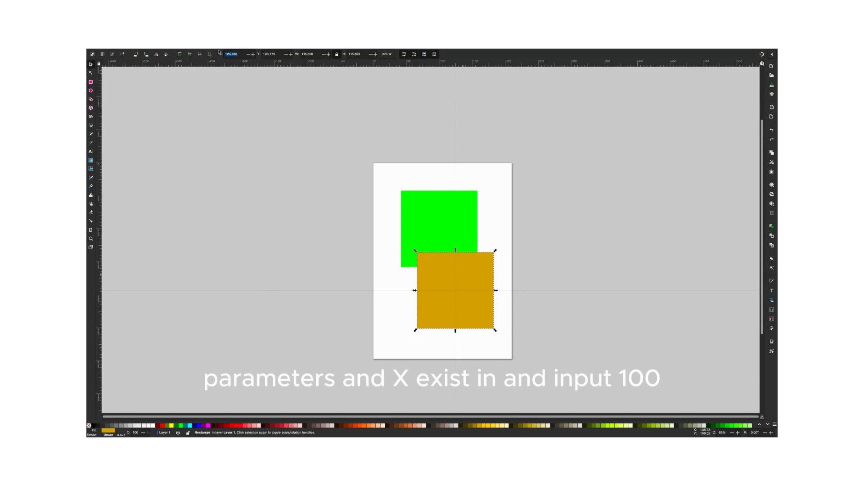
mouse_move(219, 52)
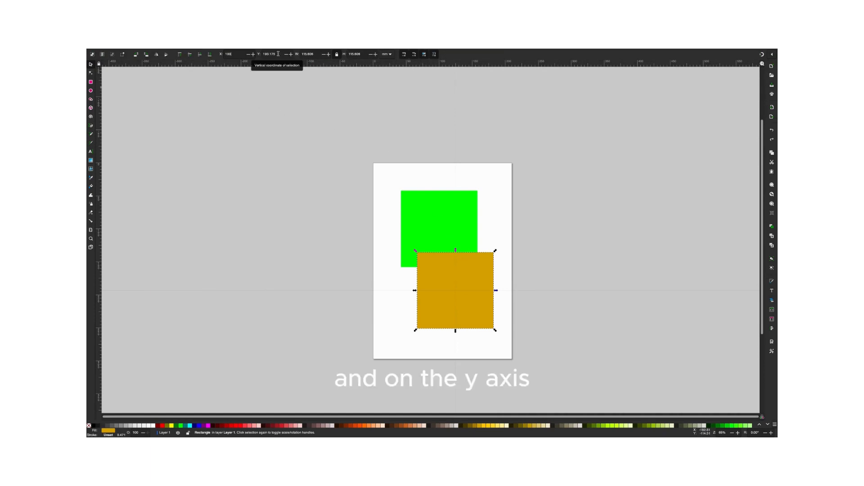
key(Tab)
text(1)
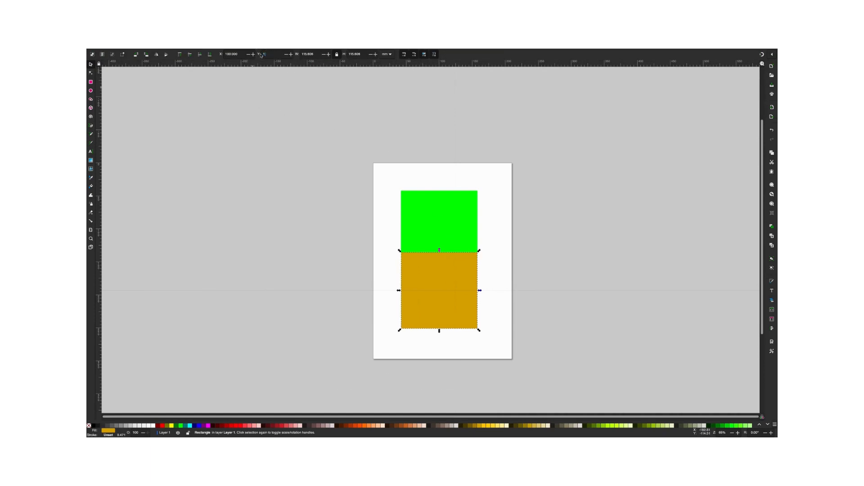
text(00)
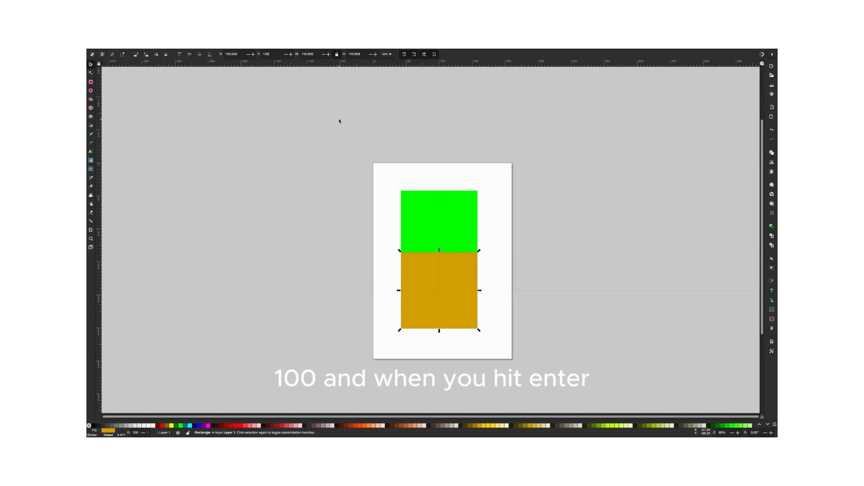
key(Return)
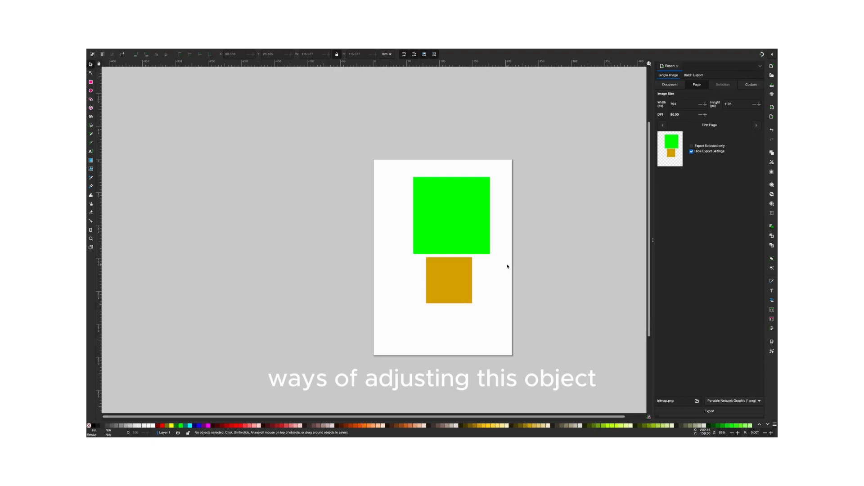
Step: Scale the green square up slightly from its upper corner to about 118 mm wide and high
click(453, 219)
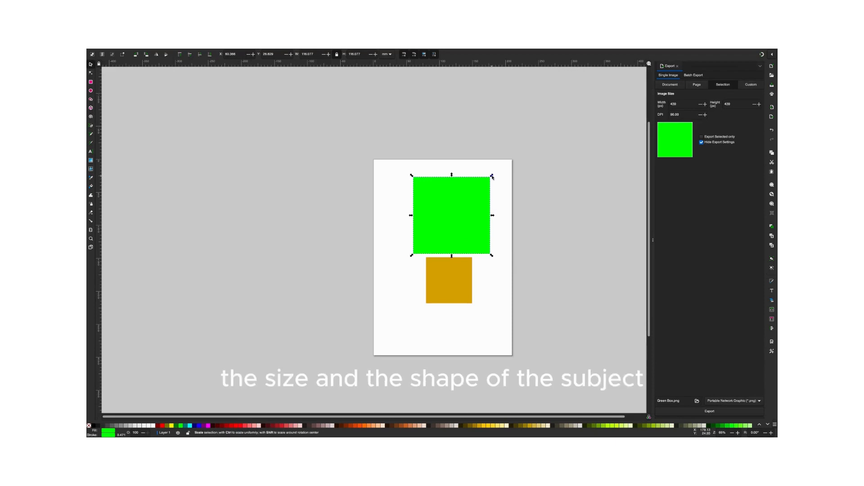
mouse_move(492, 176)
mouse_down()
mouse_move(500, 173)
mouse_move(492, 176)
mouse_up()
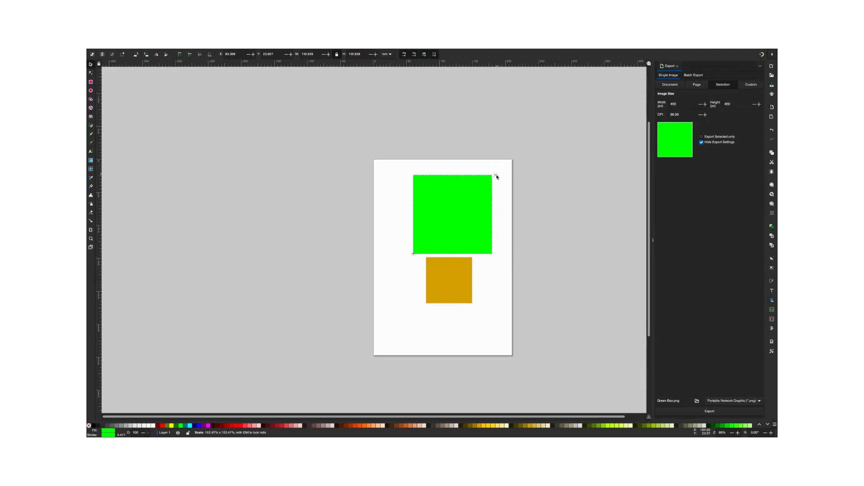
click(473, 197)
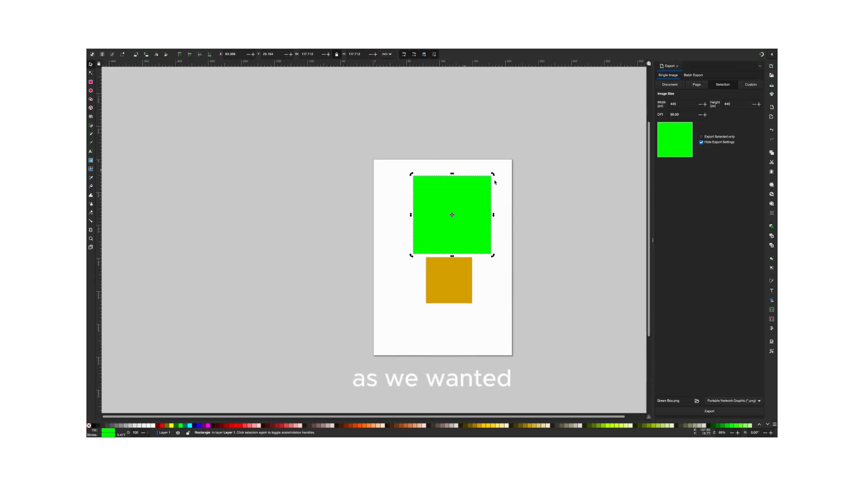
Step: Round the green square's corners with a vertical radius of about 18 mm, then deselect it
click(484, 195)
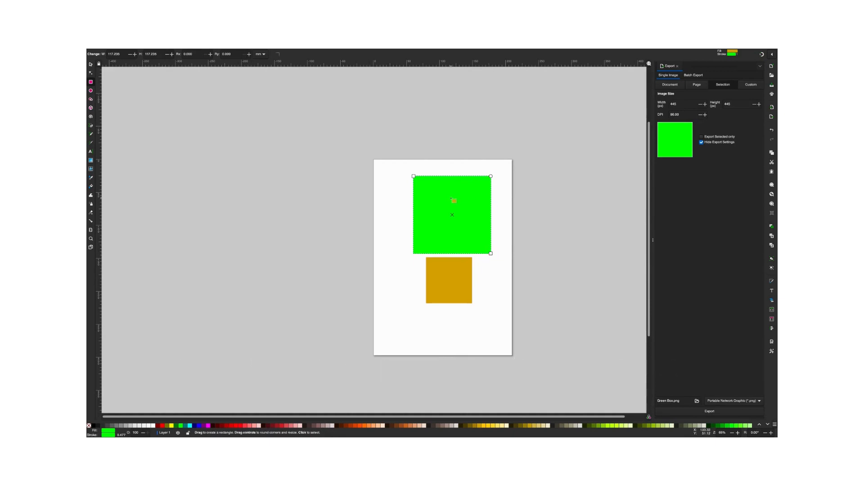
mouse_move(414, 177)
mouse_down()
mouse_move(425, 189)
mouse_move(414, 176)
mouse_up()
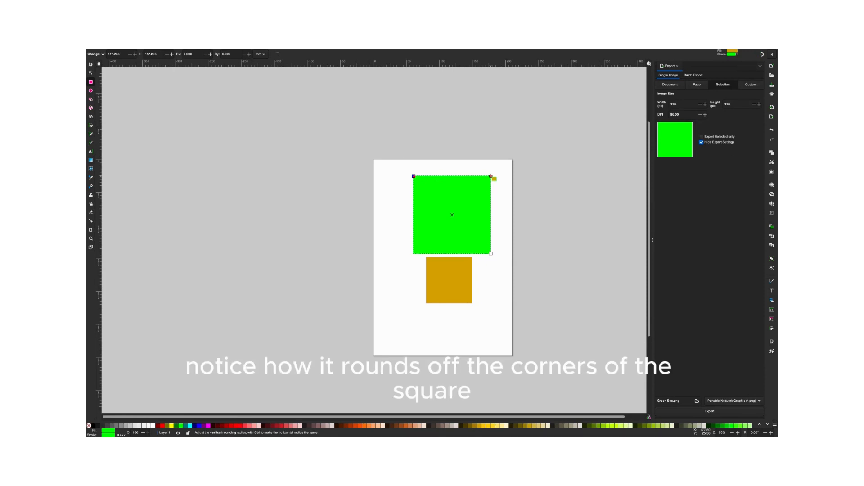
mouse_move(490, 176)
mouse_down()
mouse_move(498, 221)
mouse_move(492, 188)
mouse_up()
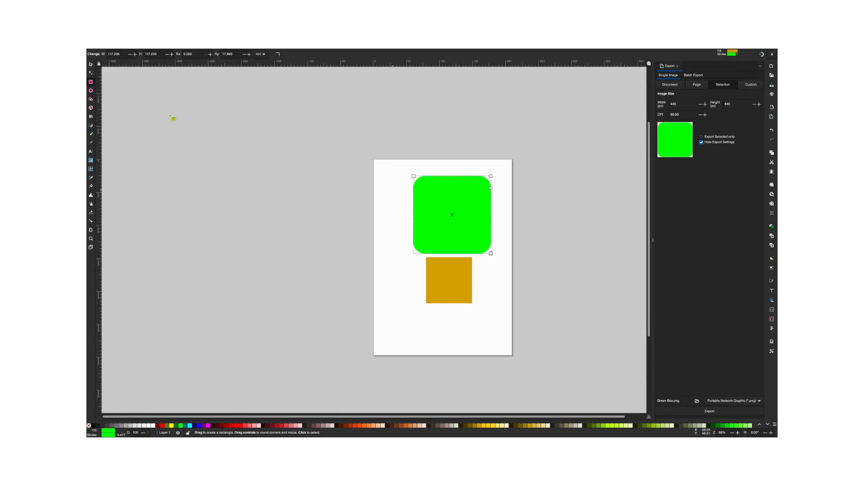
click(170, 116)
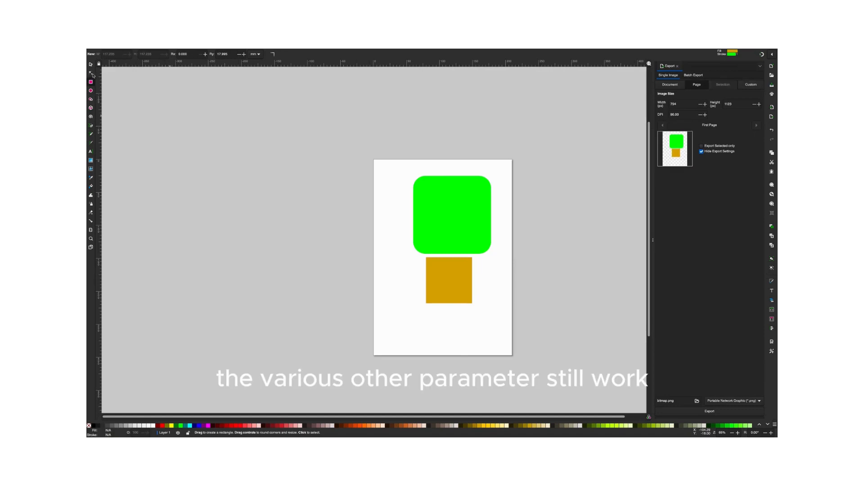
Step: Skew the rounded green square horizontally with the Selector tool so that its upper edge leans right
click(464, 215)
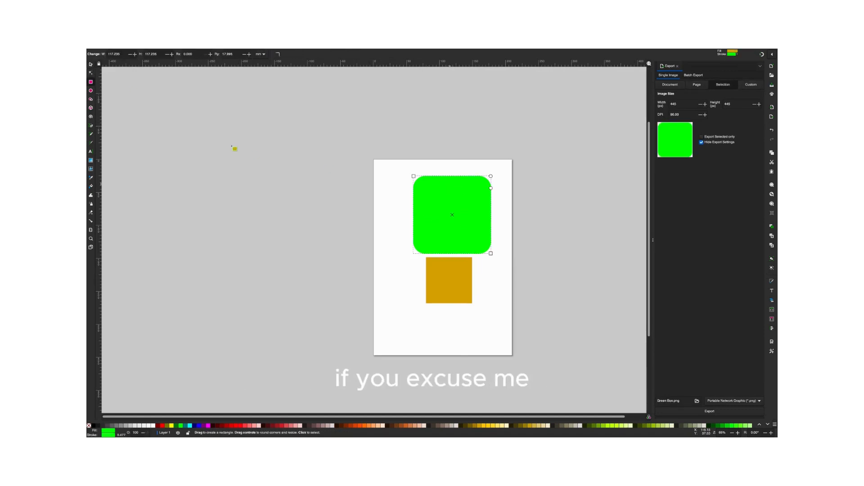
click(90, 64)
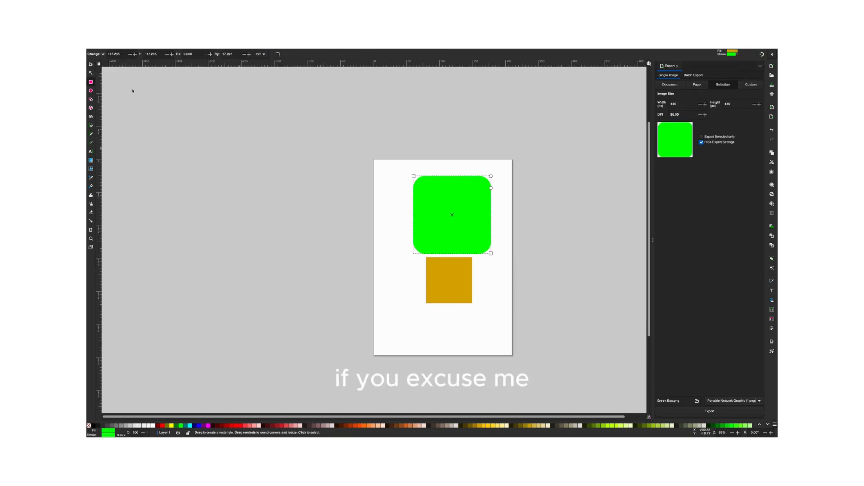
click(451, 194)
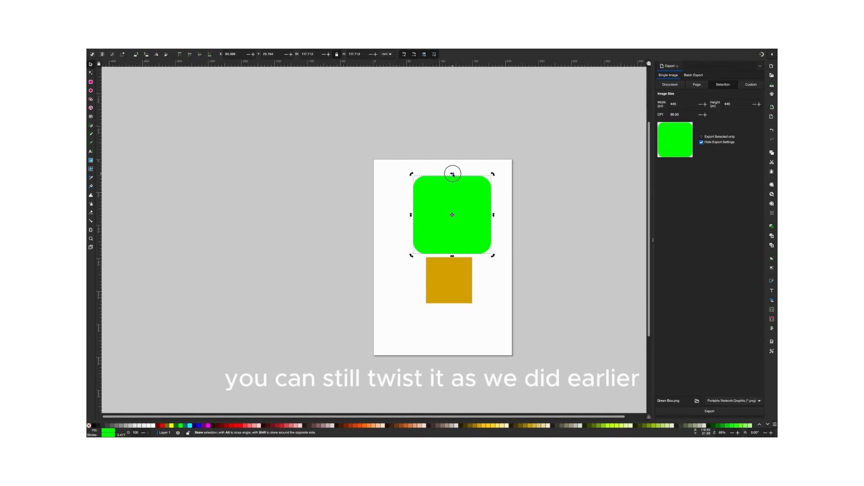
drag(453, 175, 470, 177)
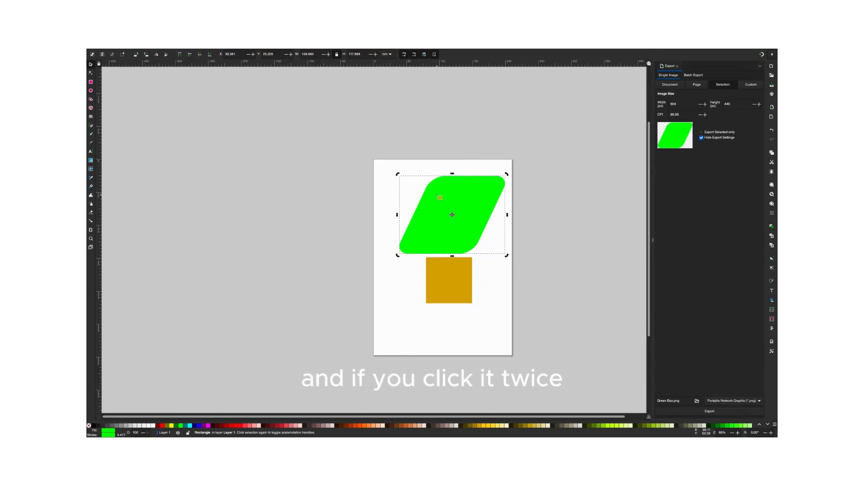
Step: Increase the skewed green shape's vertical corner radius to about 45 mm and stretch it to about 144 mm wide
double_click(440, 197)
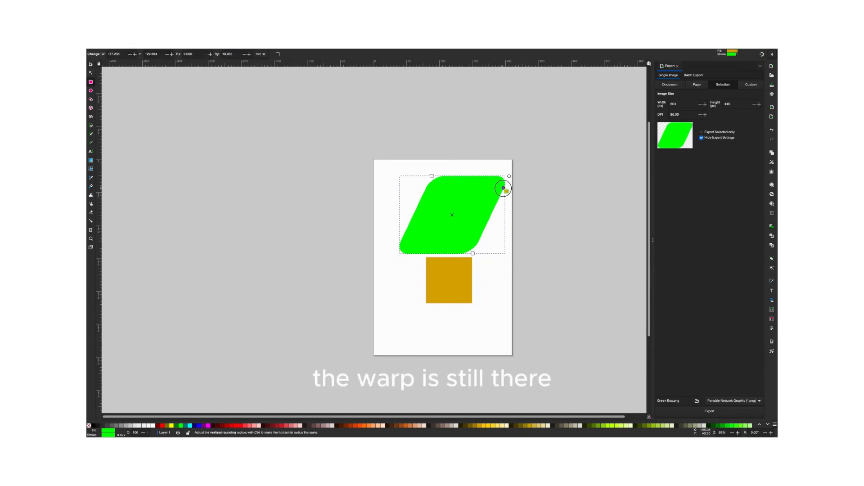
mouse_move(503, 188)
mouse_down()
mouse_move(496, 214)
mouse_move(496, 203)
mouse_up()
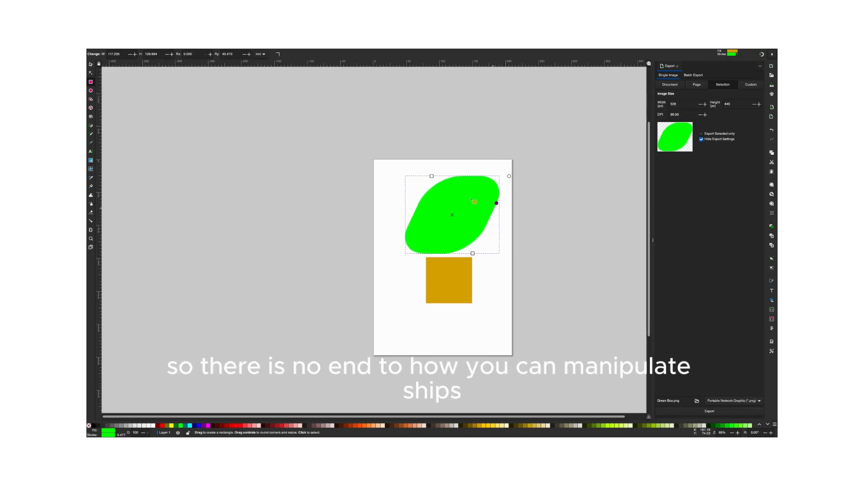
drag(432, 176, 413, 178)
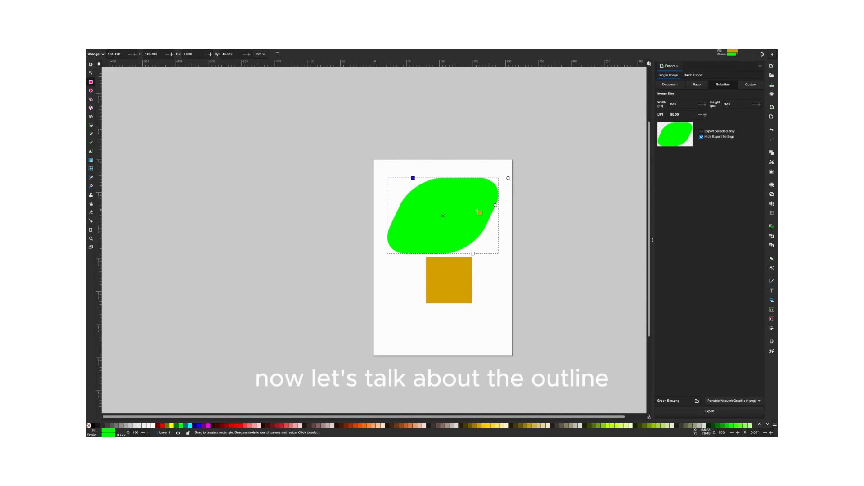
Step: Undo the green shape's stretching, skew and corner rounding, then return to the Selector tool with nothing selected
key(ctrl+z)
key(ctrl+z)
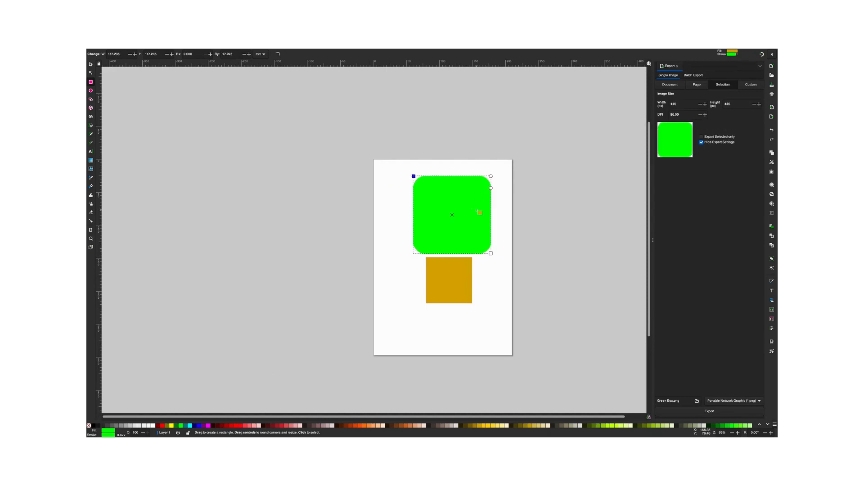
key(ctrl+z)
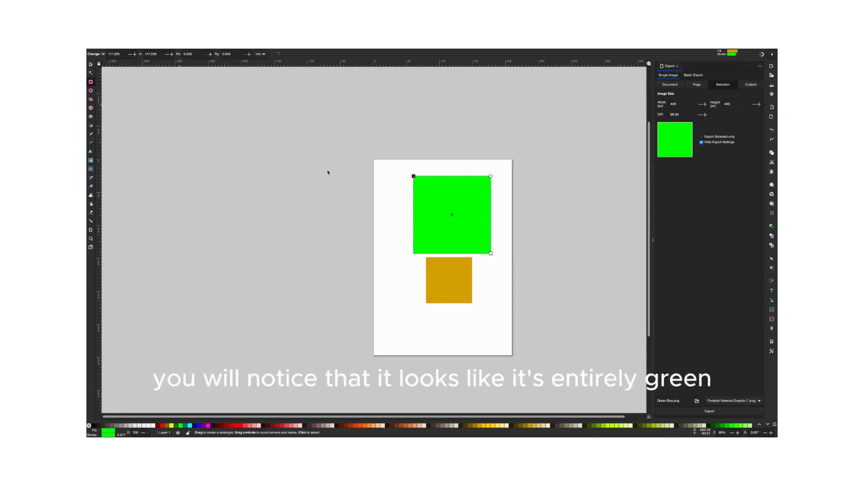
key(s)
click(516, 214)
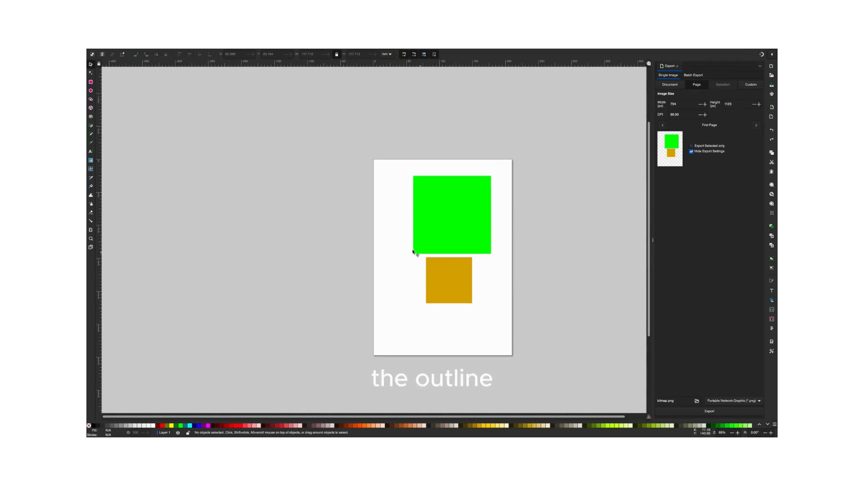
Step: Give the green square a dark brown outline (#552200) and deselect it
click(463, 211)
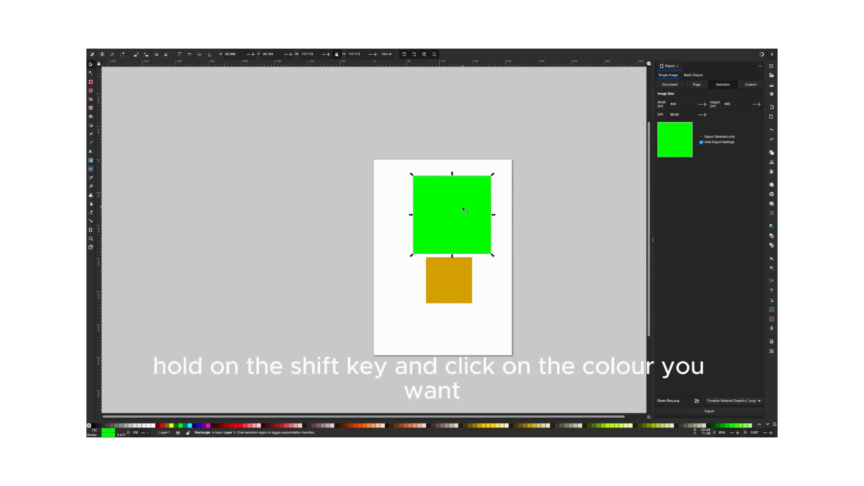
key(shift)
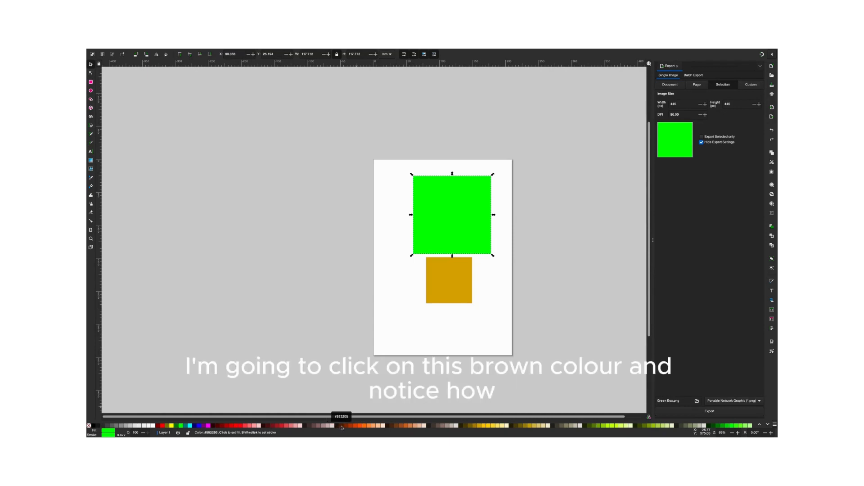
shift+click(341, 428)
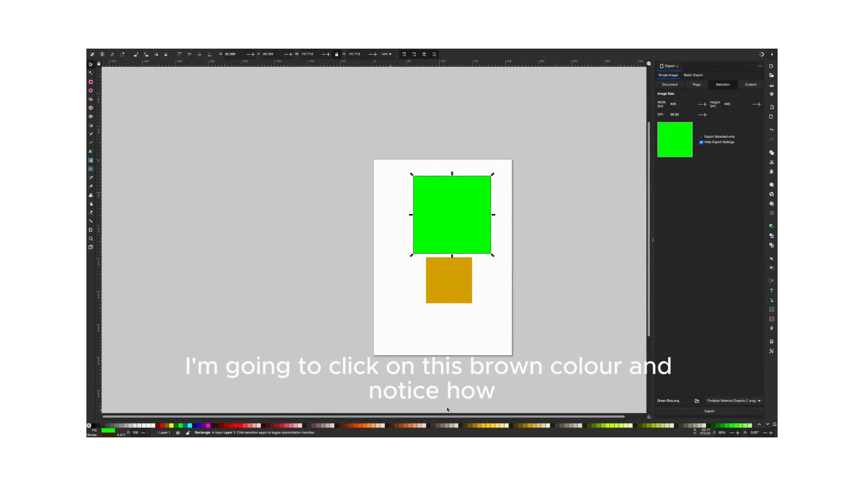
click(495, 270)
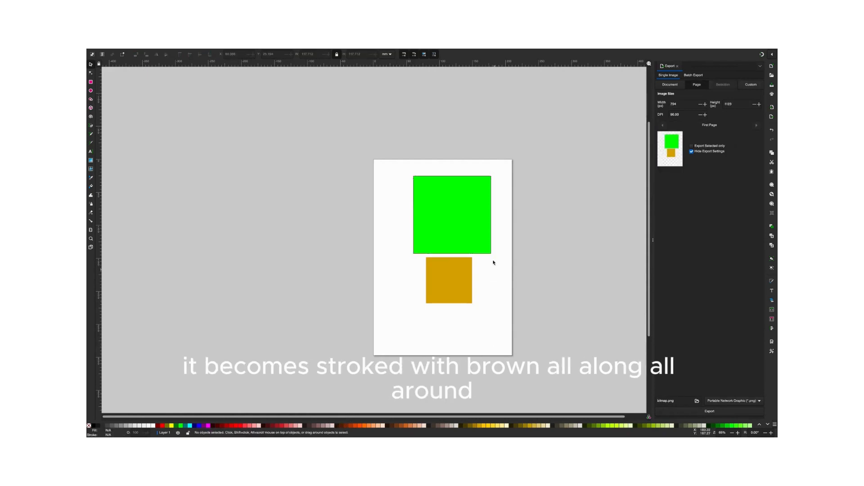
Step: Give the small golden square a blue outline and move it slightly down, away from the green square
click(458, 275)
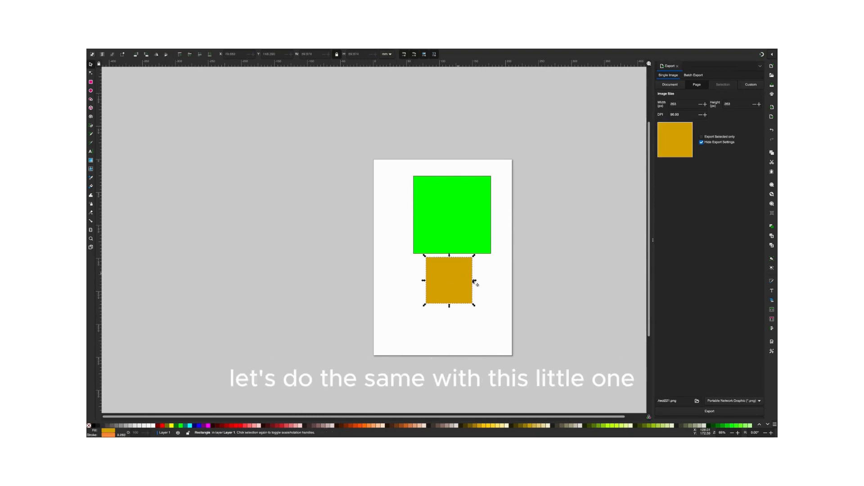
shift+click(199, 427)
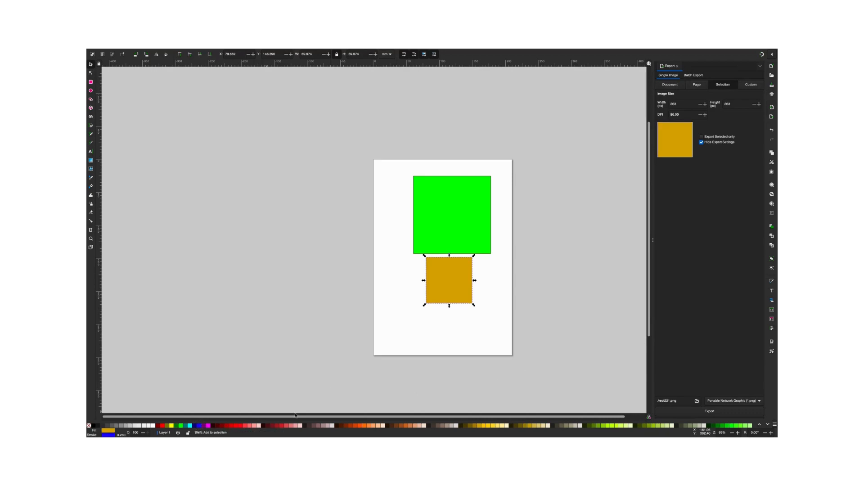
click(438, 329)
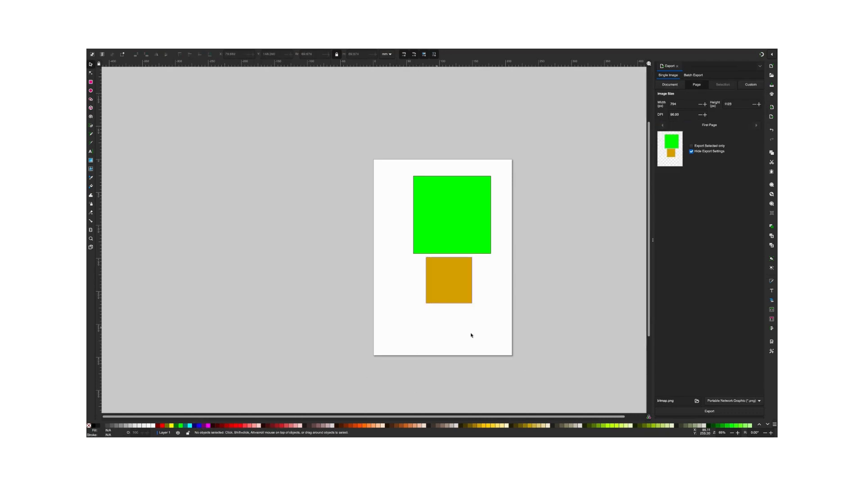
drag(452, 291, 455, 301)
click(491, 288)
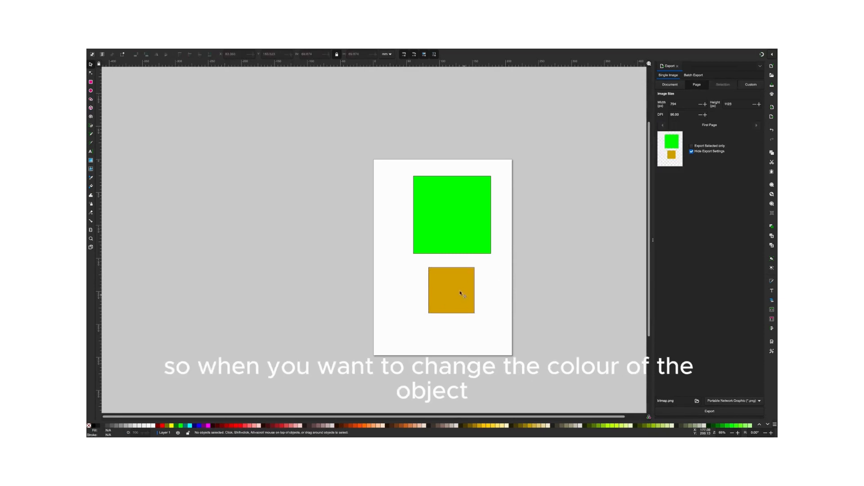
Step: Try yellow and lime fills on the large square, finish with red, and set its outline to pale pink (#F4D7D7)
click(460, 229)
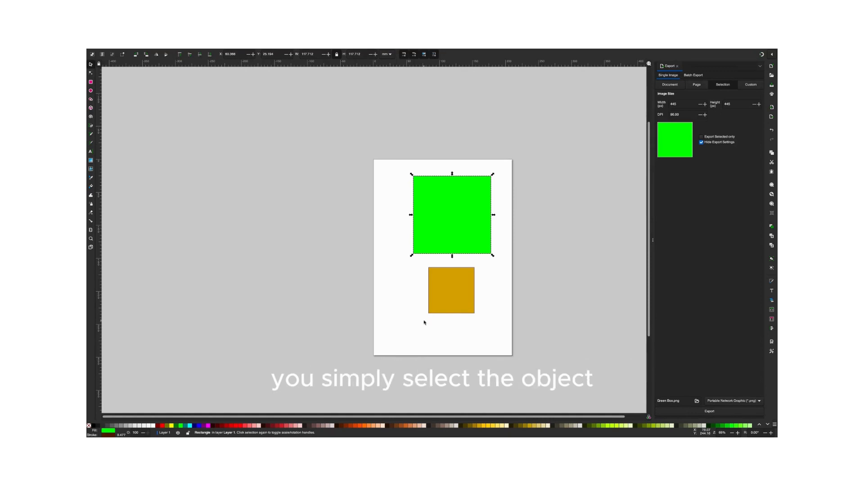
click(485, 426)
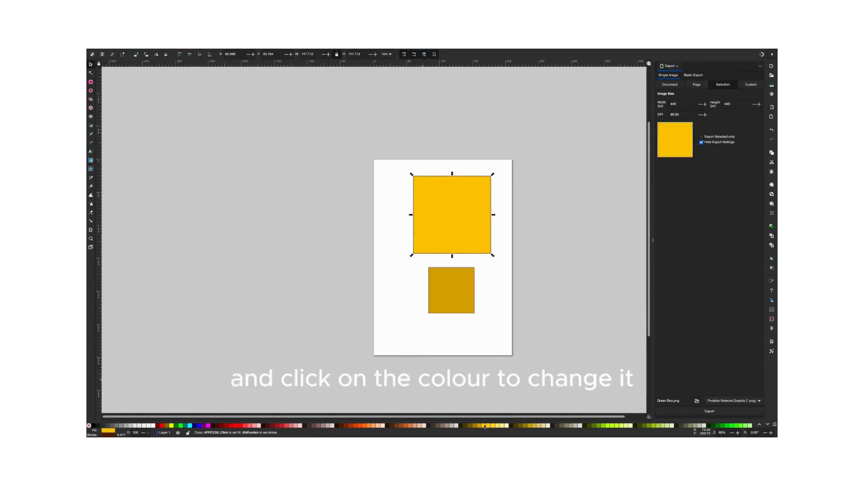
click(609, 425)
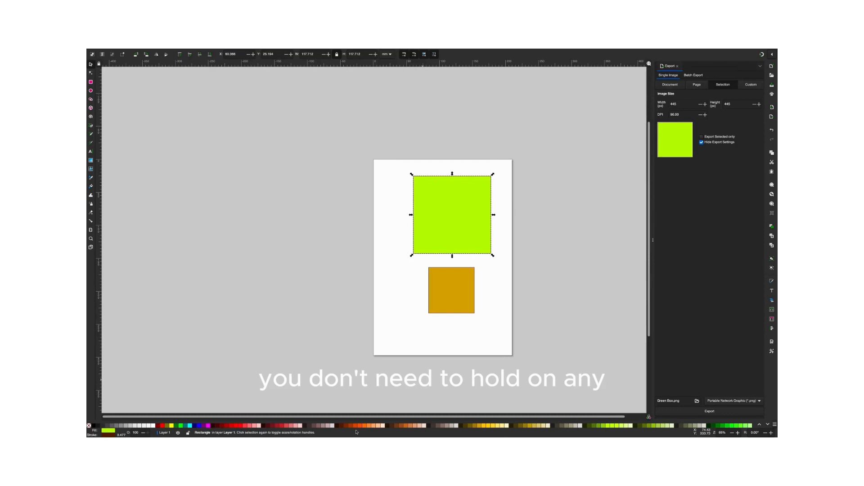
click(279, 426)
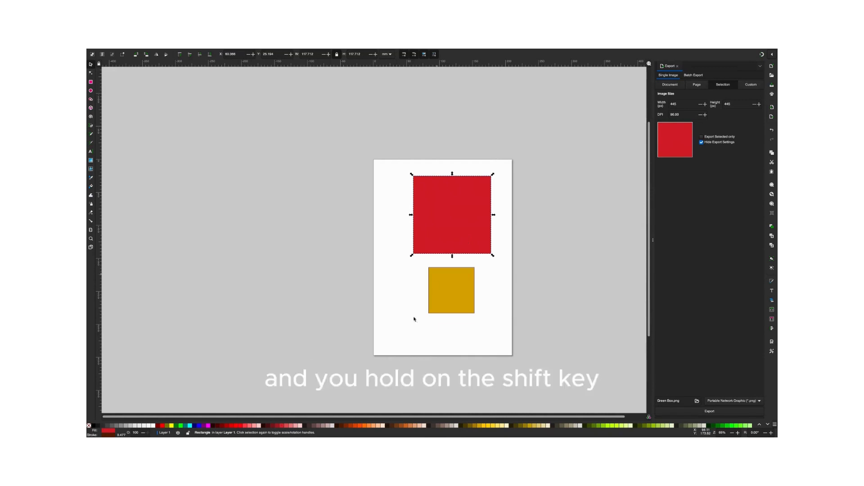
shift+click(301, 426)
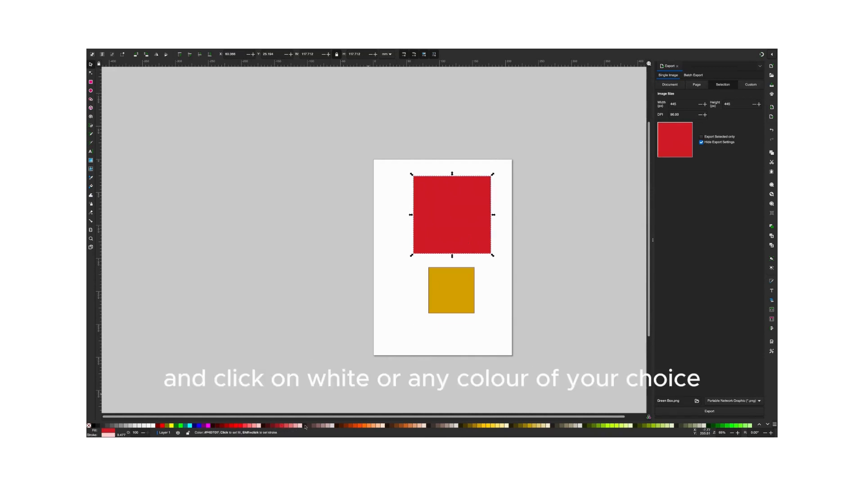
Step: Change the large red square's outline colour to orange
shift+click(369, 426)
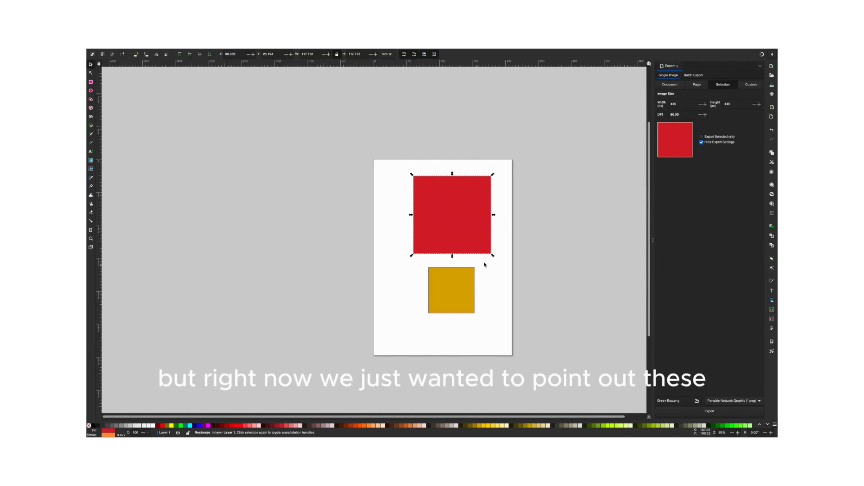
Step: Try rounding the large red square's corners with the Rectangle tool, and undo the rounding
key(r)
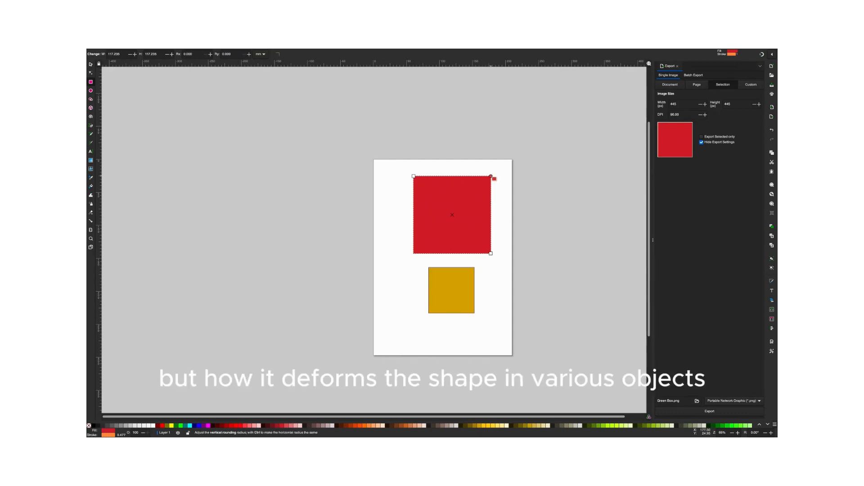
drag(492, 177, 491, 199)
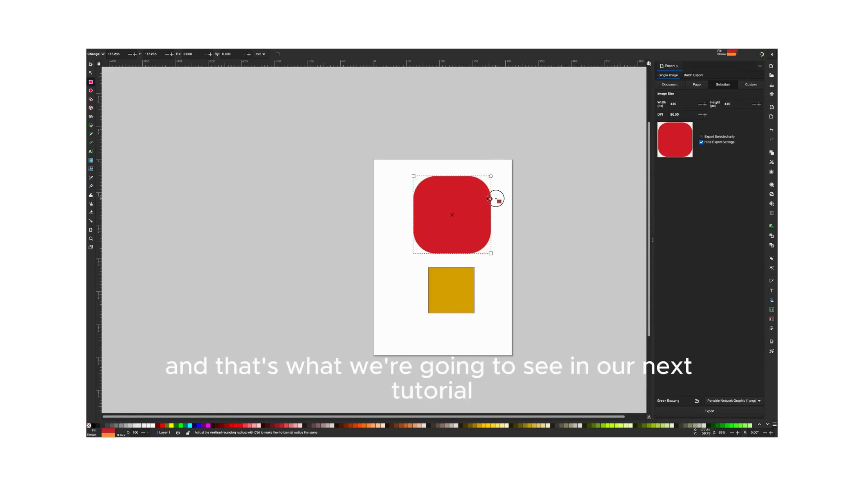
drag(496, 198, 497, 199)
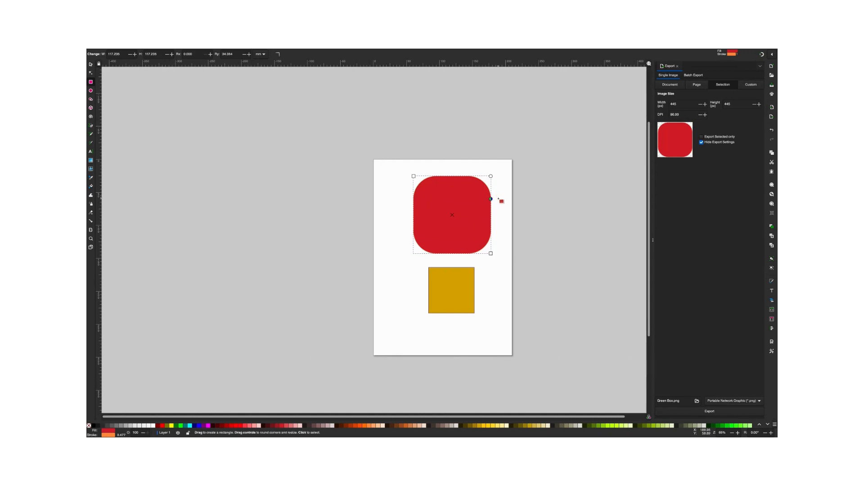
key(ctrl+z)
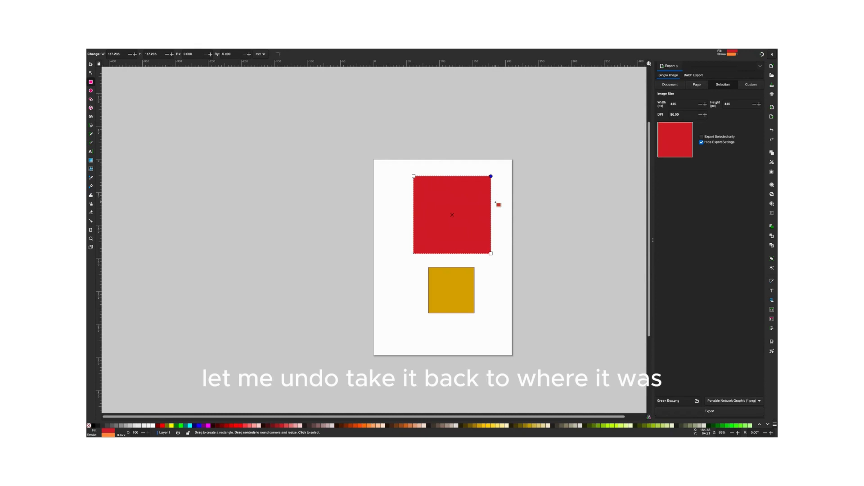
key(ctrl+z)
key(ctrl+z)
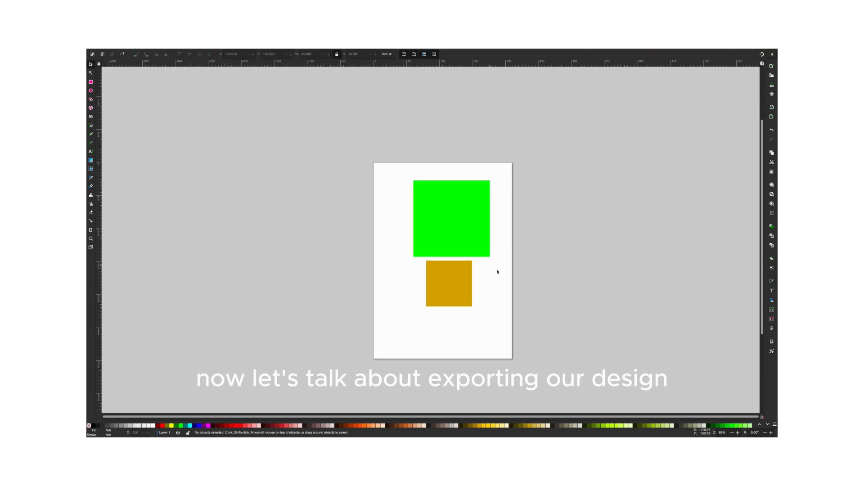
click(489, 248)
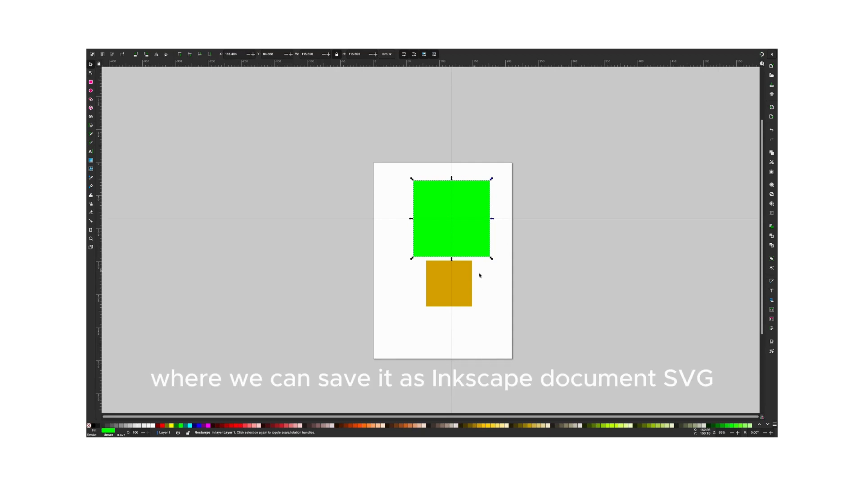
click(494, 285)
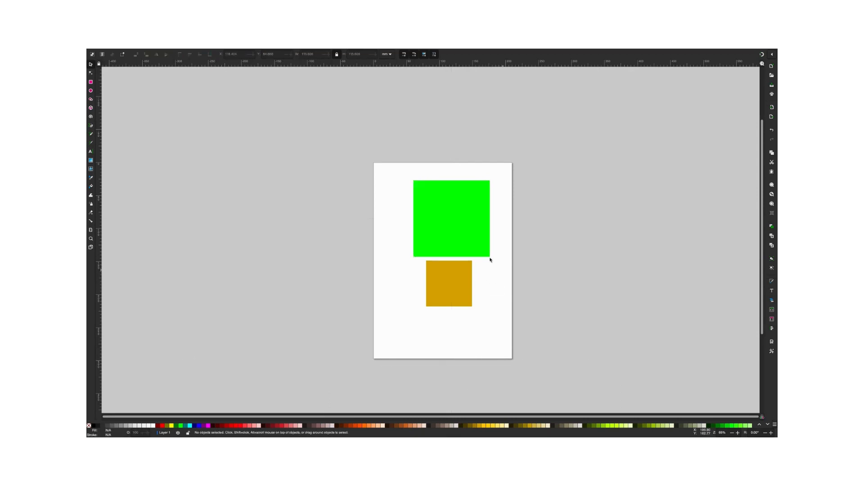
click(394, 182)
drag(394, 181, 493, 330)
click(400, 234)
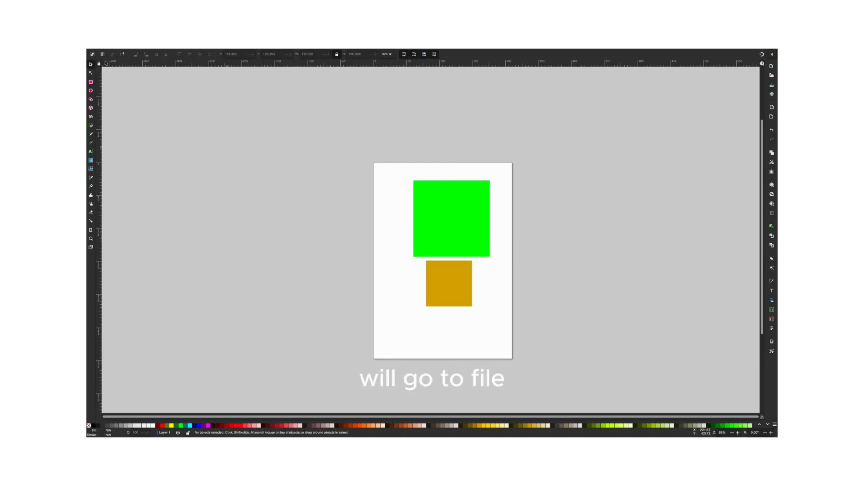
Step: Open the export settings, select the large green square and set the export area to Selection
mouse_move(88, 50)
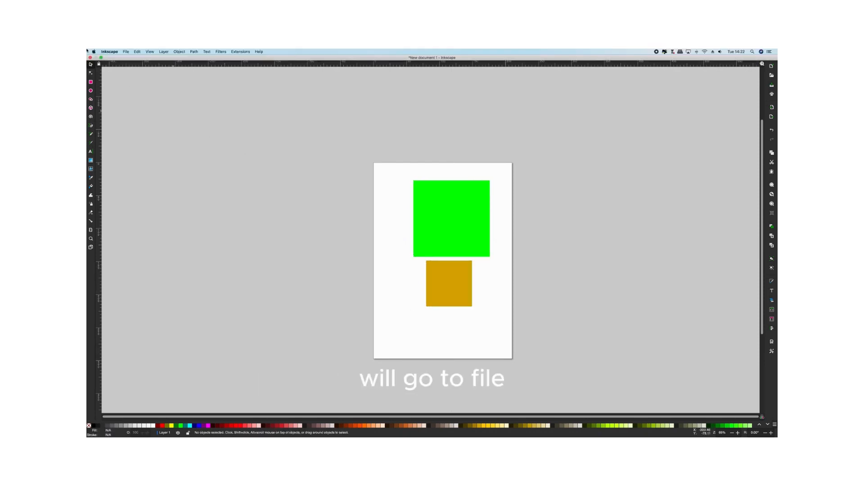
click(126, 52)
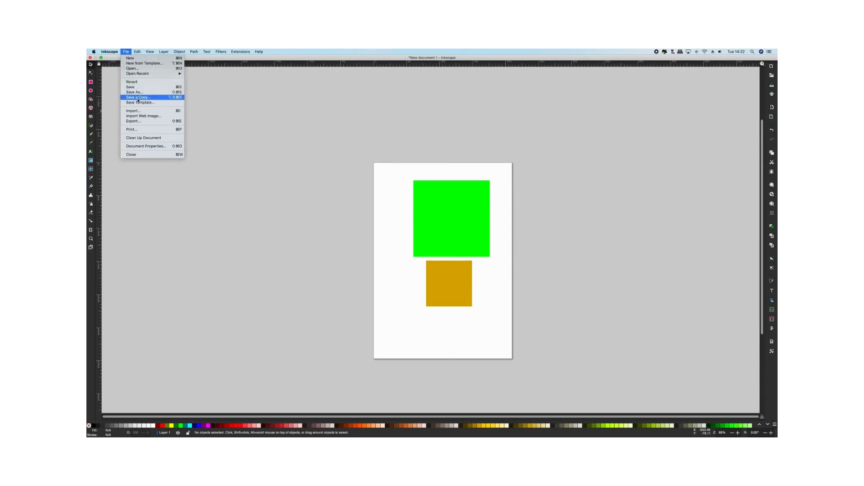
click(140, 121)
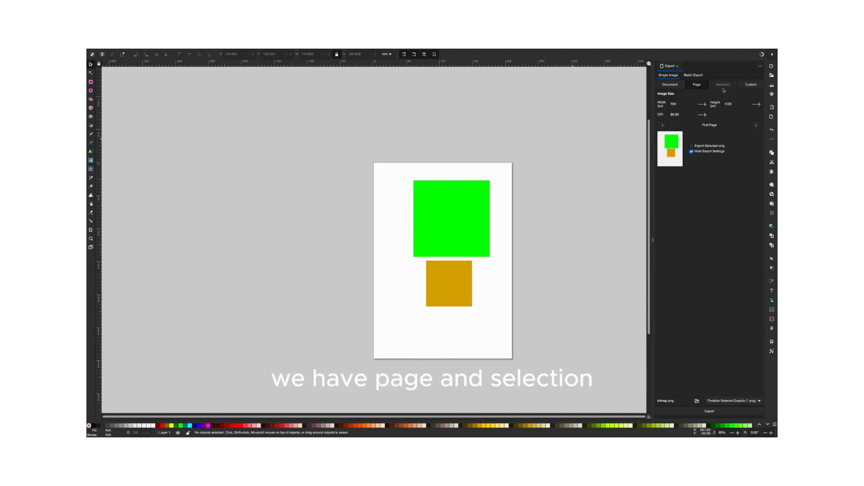
click(459, 193)
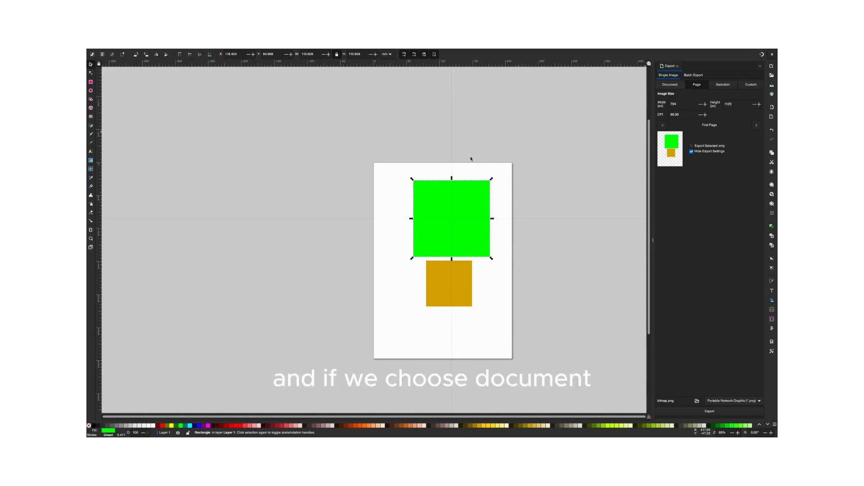
scroll(510, 161, down, 1)
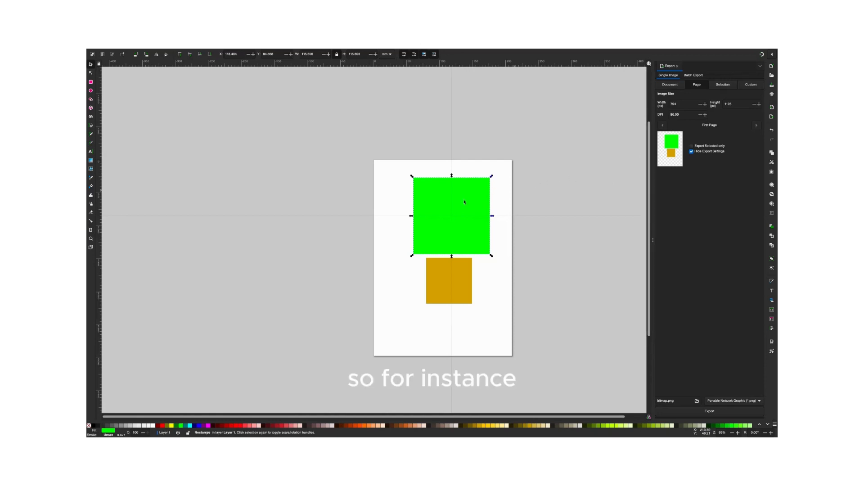
click(722, 85)
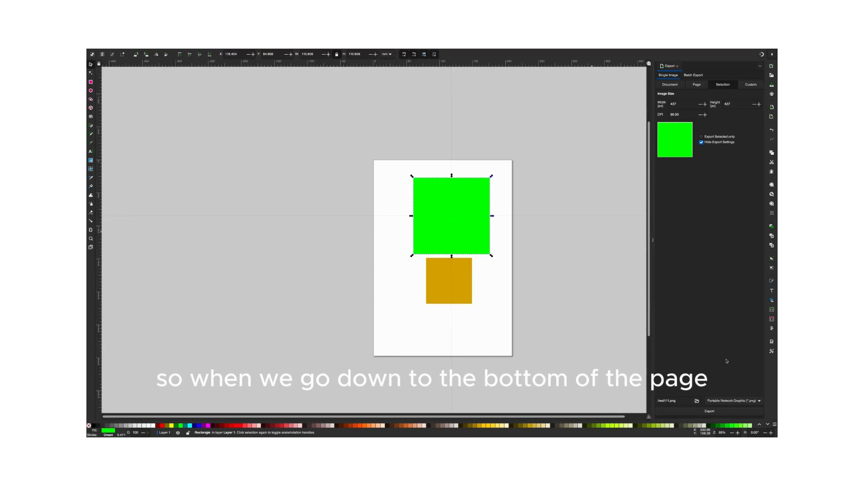
Step: Choose Portable Network Graphic (*.png) as the export format and name the export file Green Box
click(759, 402)
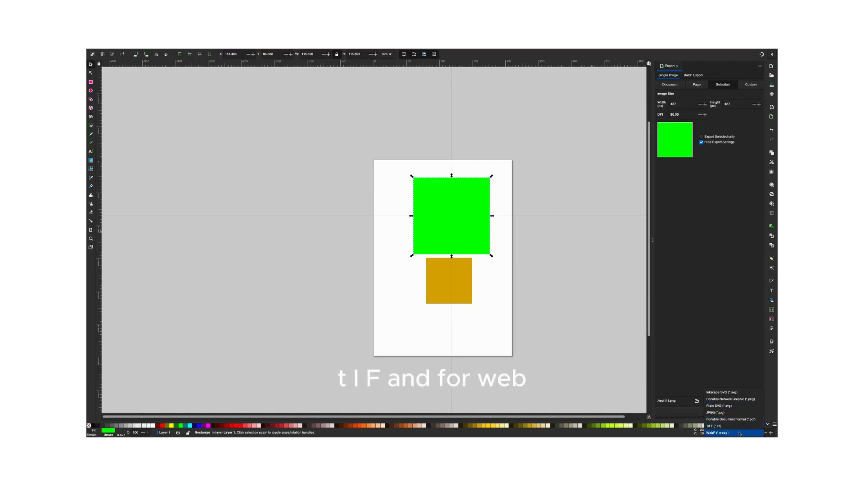
click(747, 399)
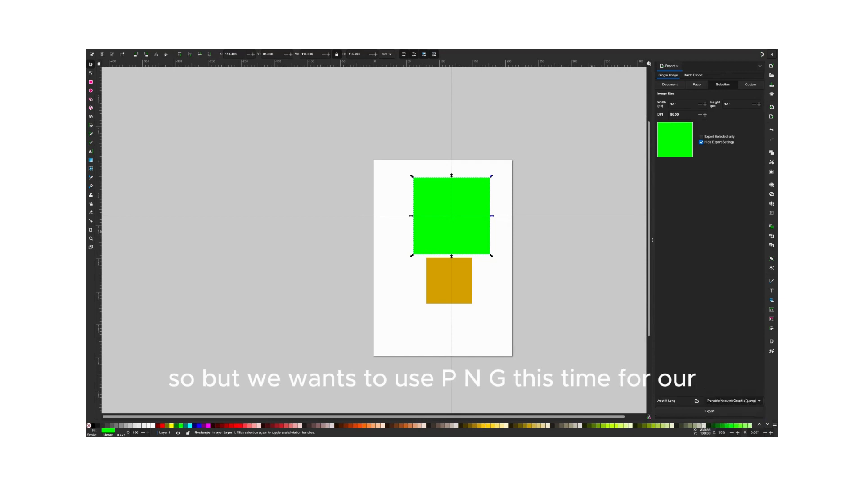
click(696, 401)
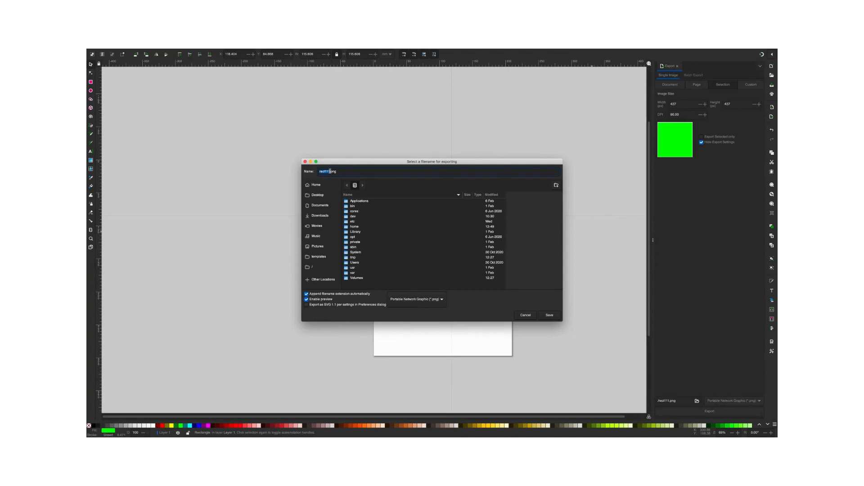
text(G)
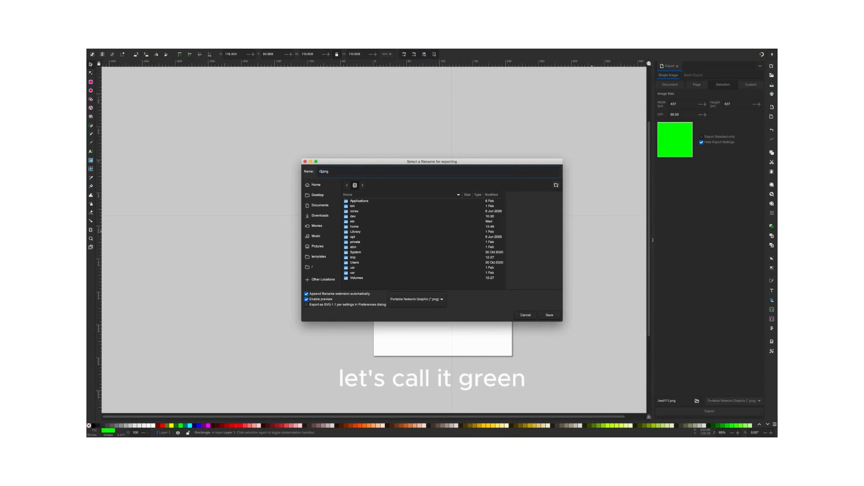
text(ree)
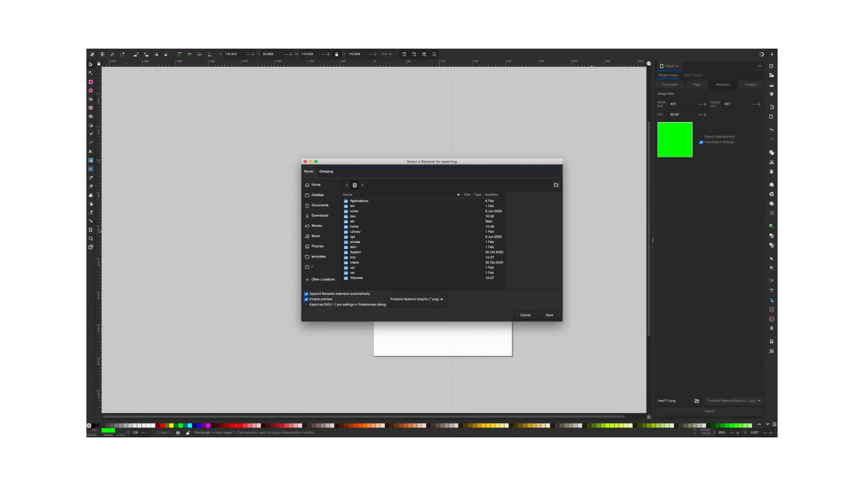
text(n Box)
click(552, 318)
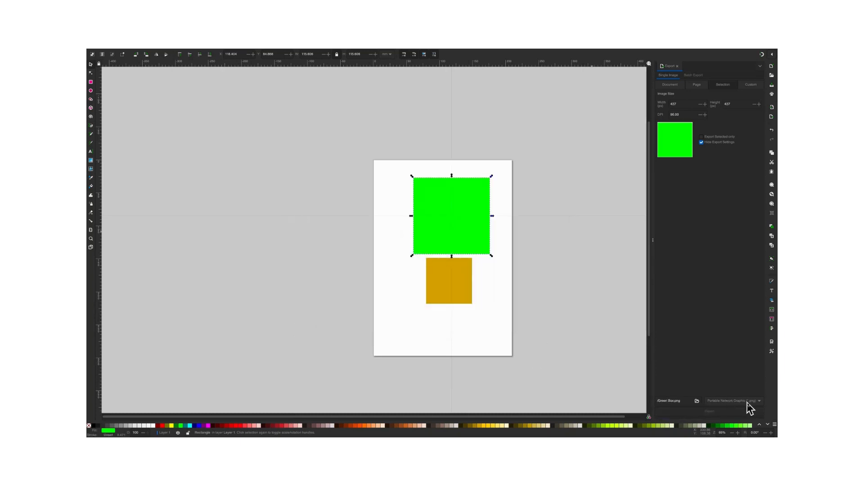
Step: Set the Desktop folder as the save location for Green Box.png
click(696, 401)
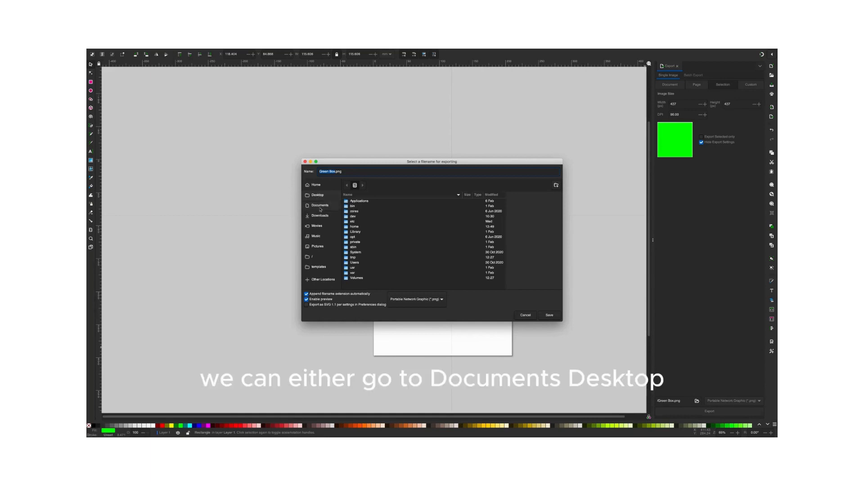
click(317, 207)
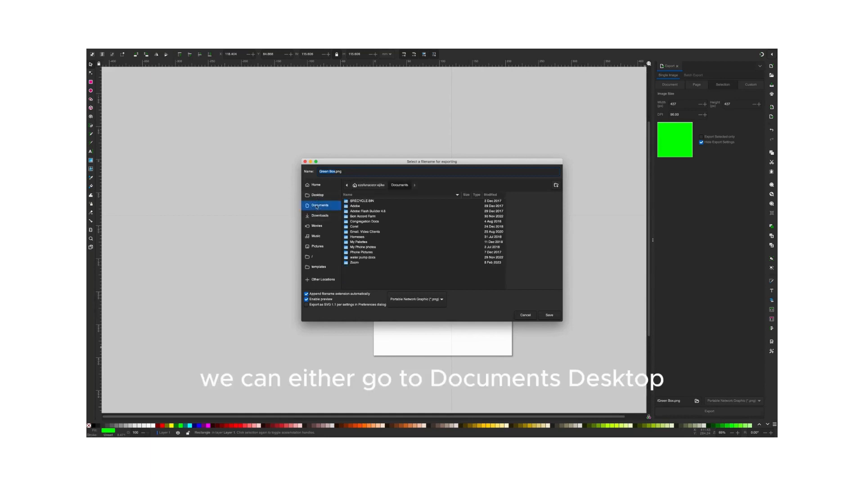
click(317, 196)
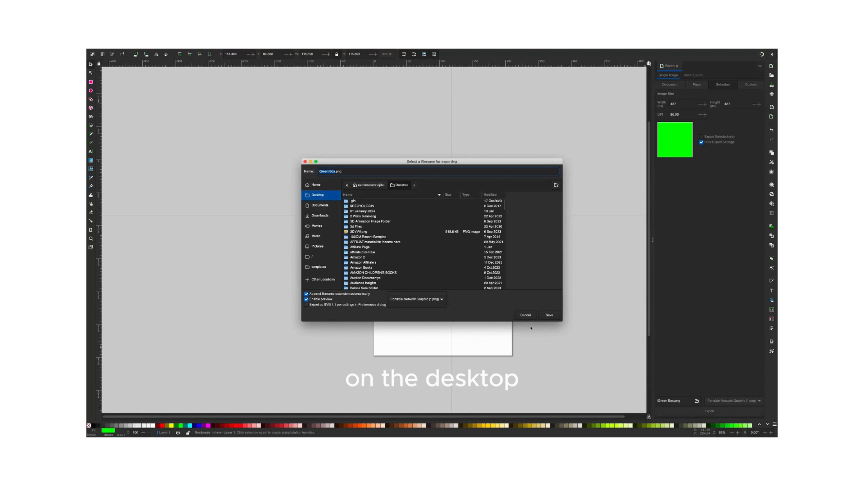
click(549, 316)
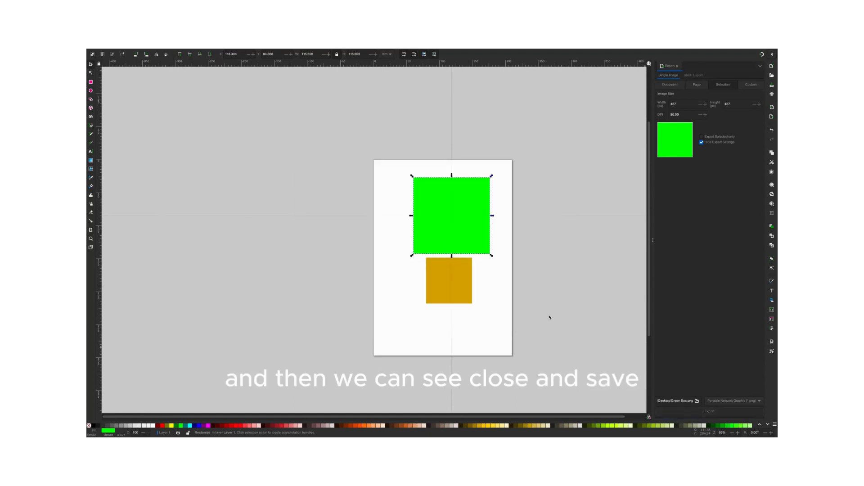
Step: Export the green square as Green Box.png, replacing the existing file, and deselect the square
click(715, 412)
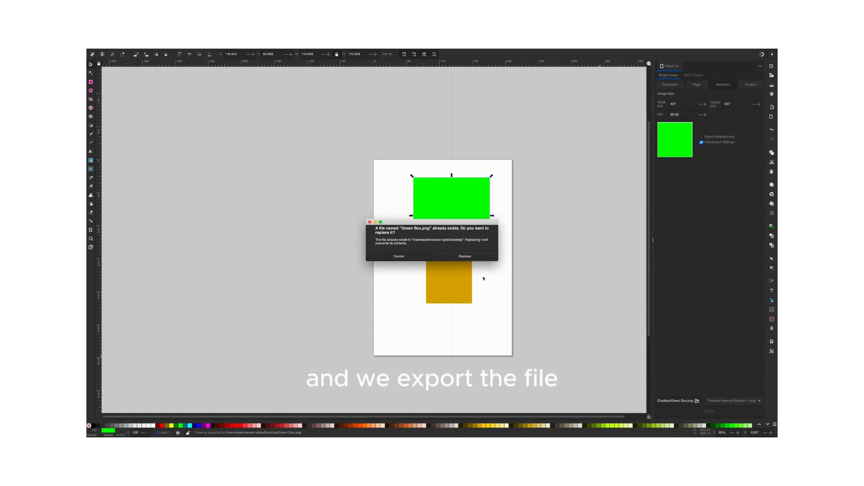
key(Return)
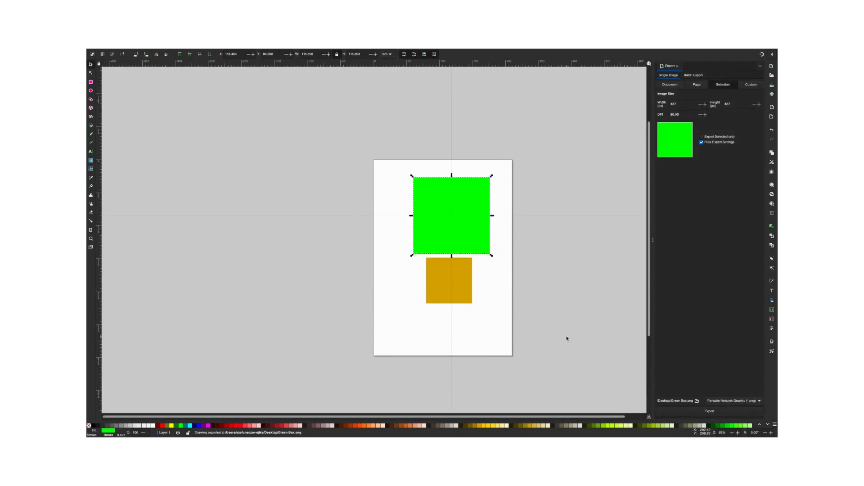
click(566, 338)
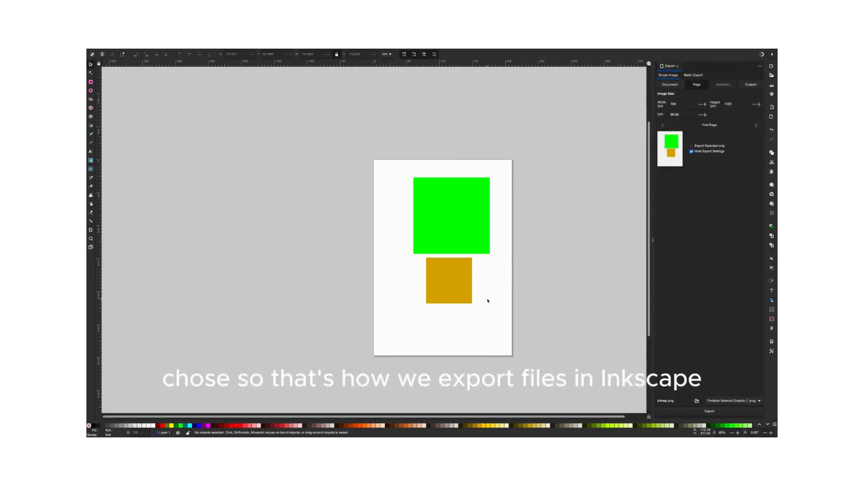